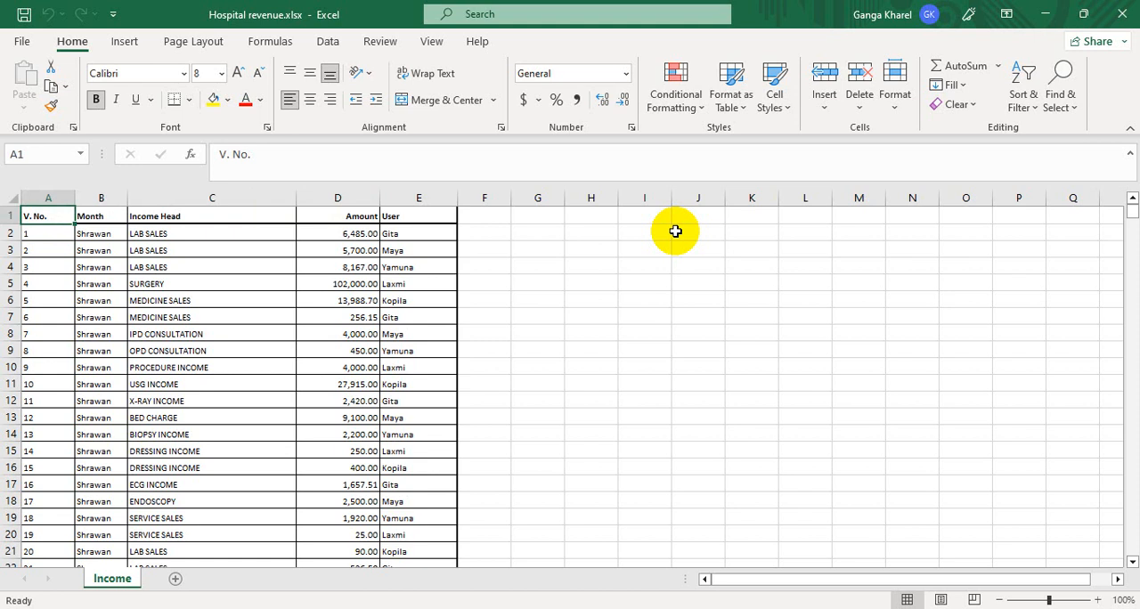
- Review the column titles in row 1 of the Income sheet, from V. No. across to User
key("Right")
key("Right")
key("Right")
key("Right")
key("Left")
key("Left")
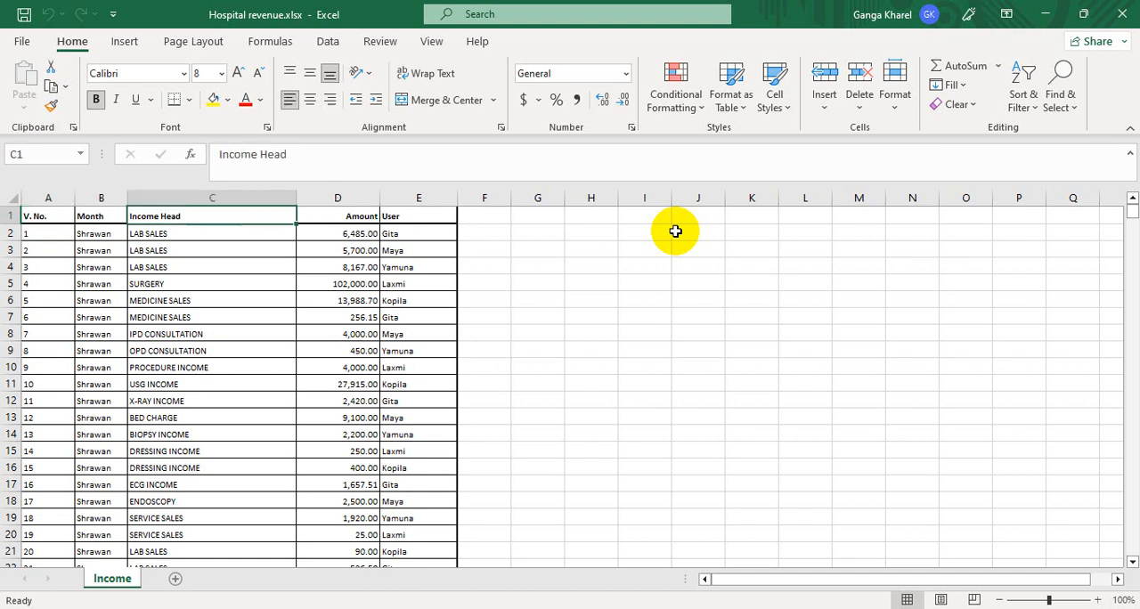
key("Left")
key("Left")
key("Right")
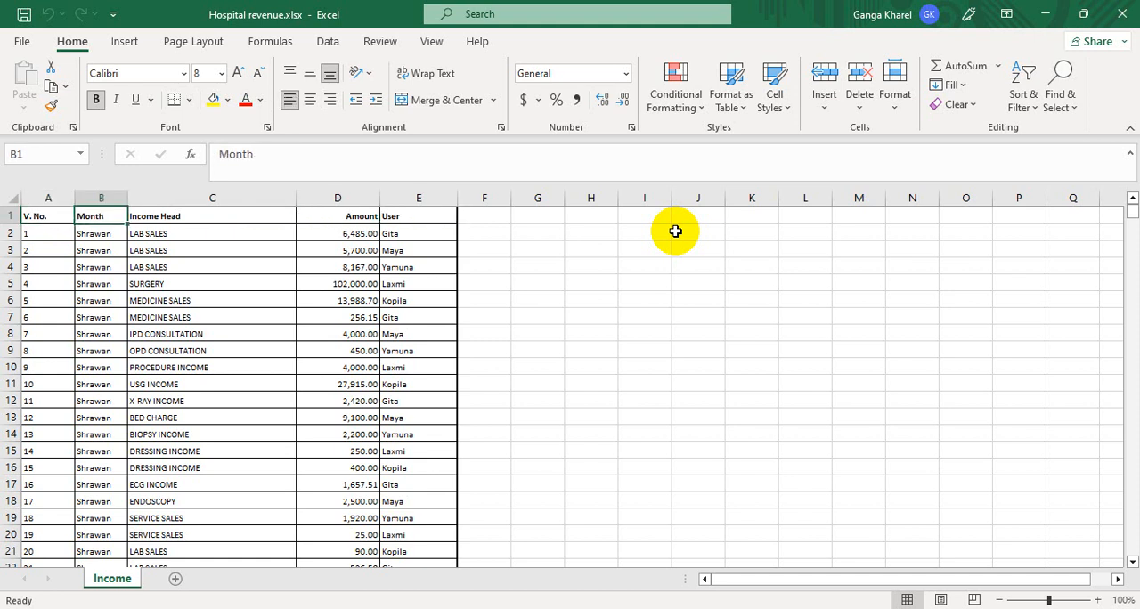
key("Right")
key("Right")
key("Right")
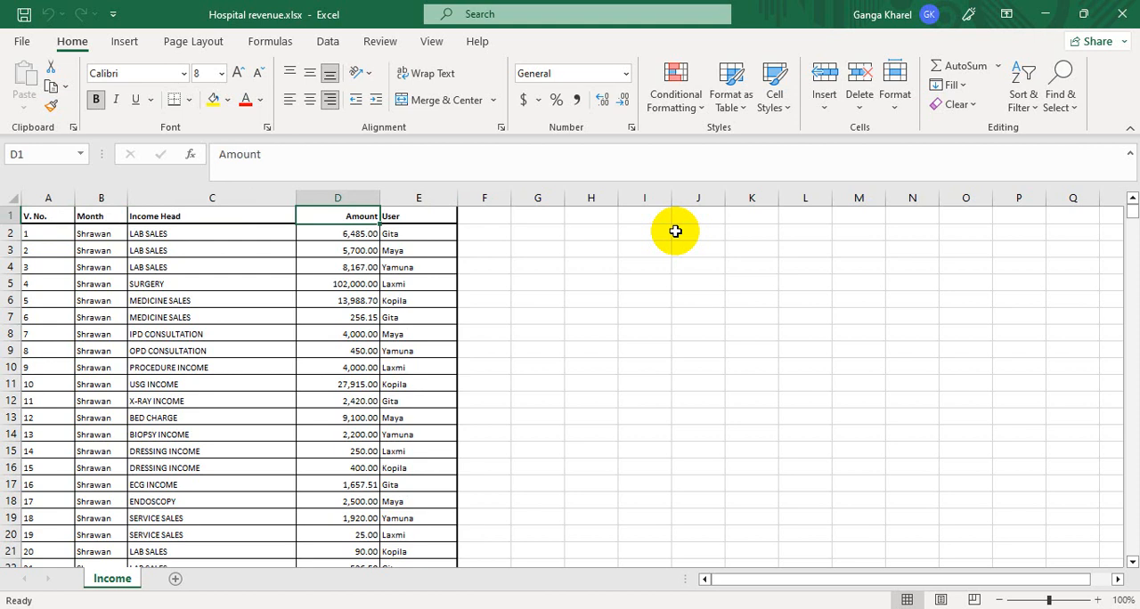
key("Left")
key("Left")
key("Left")
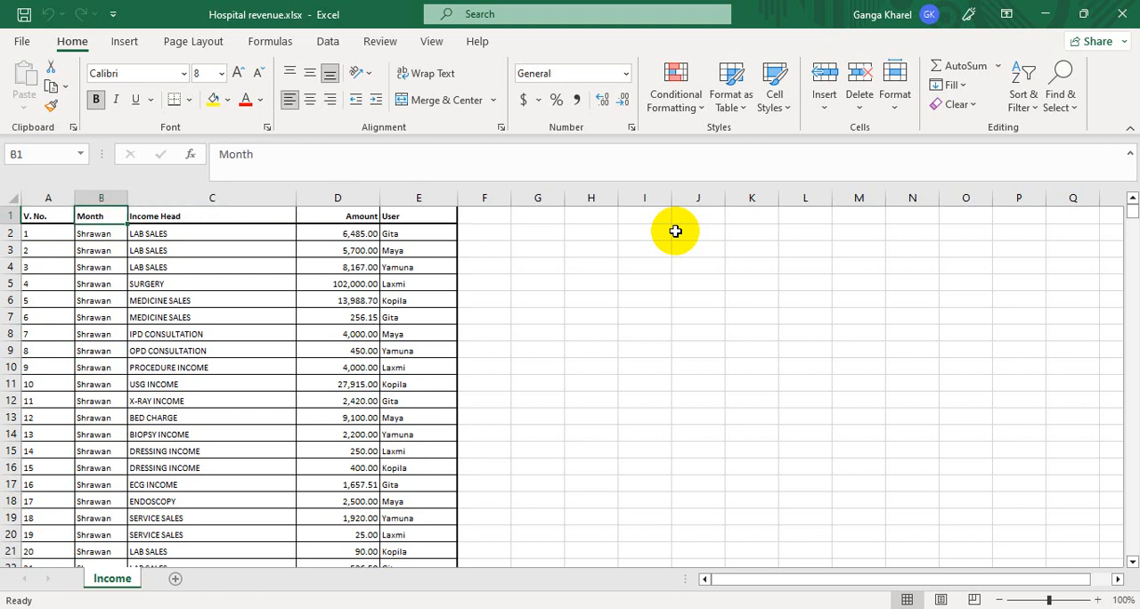
key("Right")
key("Right")
key("Right")
key("Down")
key("Down")
key("Down")
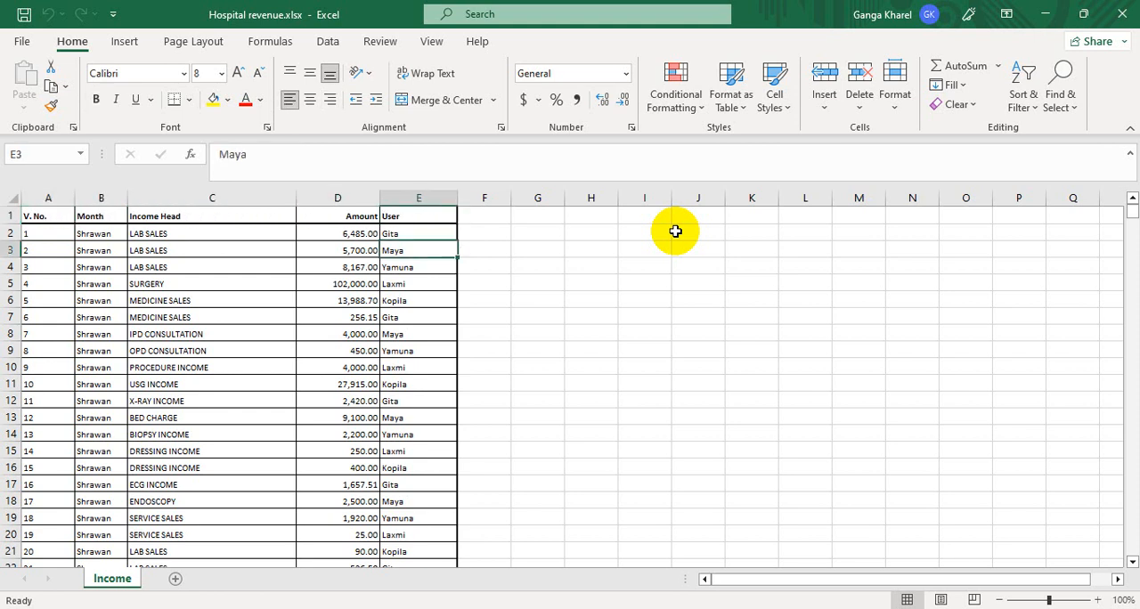
- Clear the User title from cell E1
key("Up")
key("Up")
key("Up")
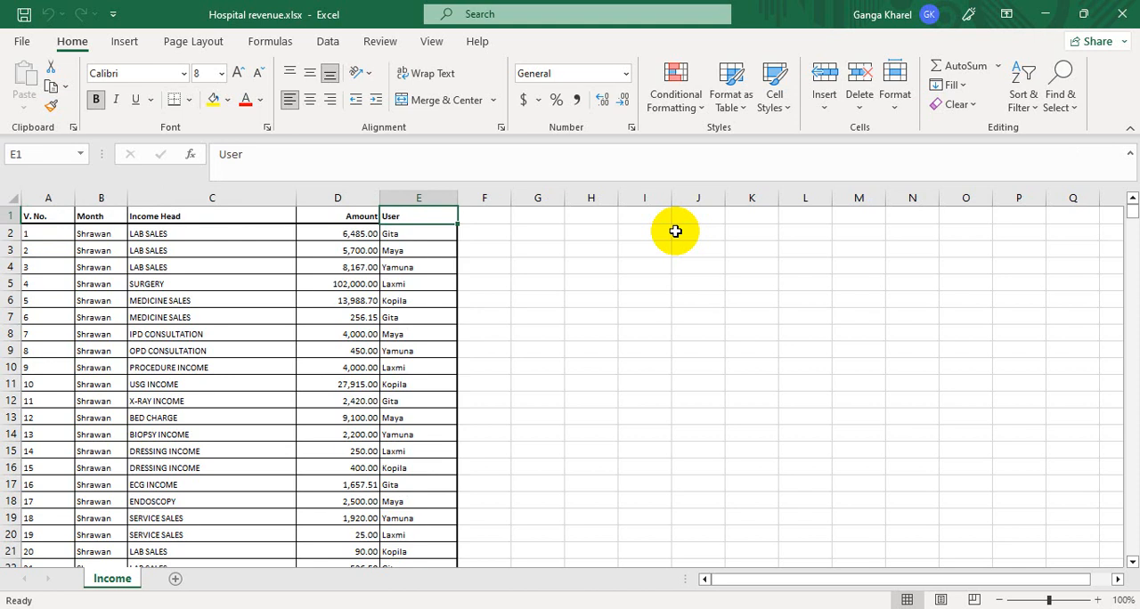
key("Delete")
- Try to create a PivotTable on a new worksheet from the income data in A1:E4588
key("Left")
key("Left")
key("Left")
key("Left")
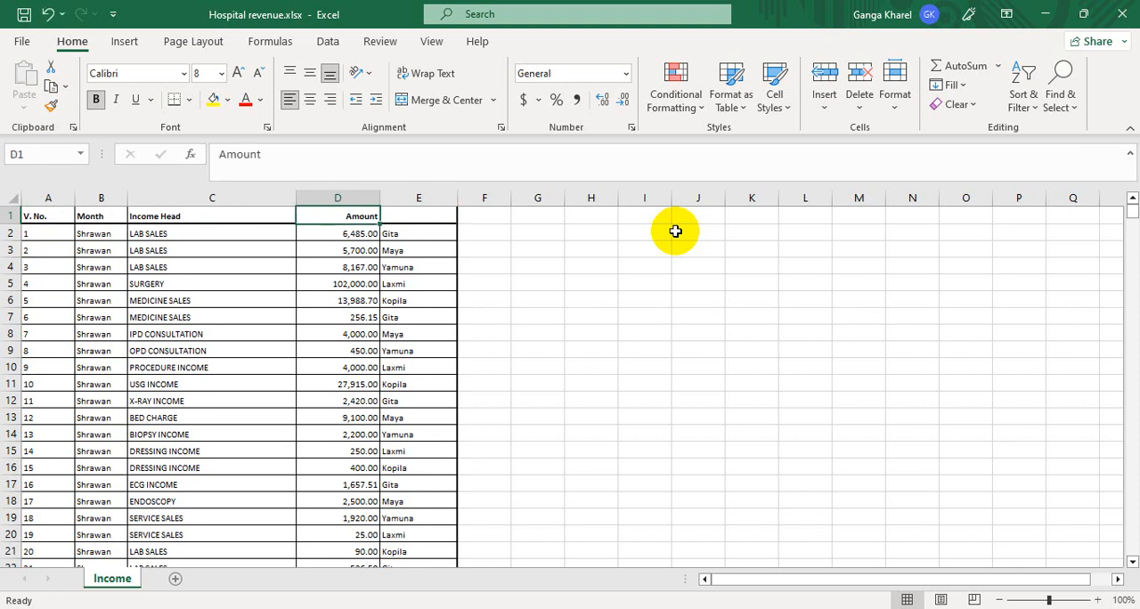
key("ctrl+shift+Right")
key("shift+Right")
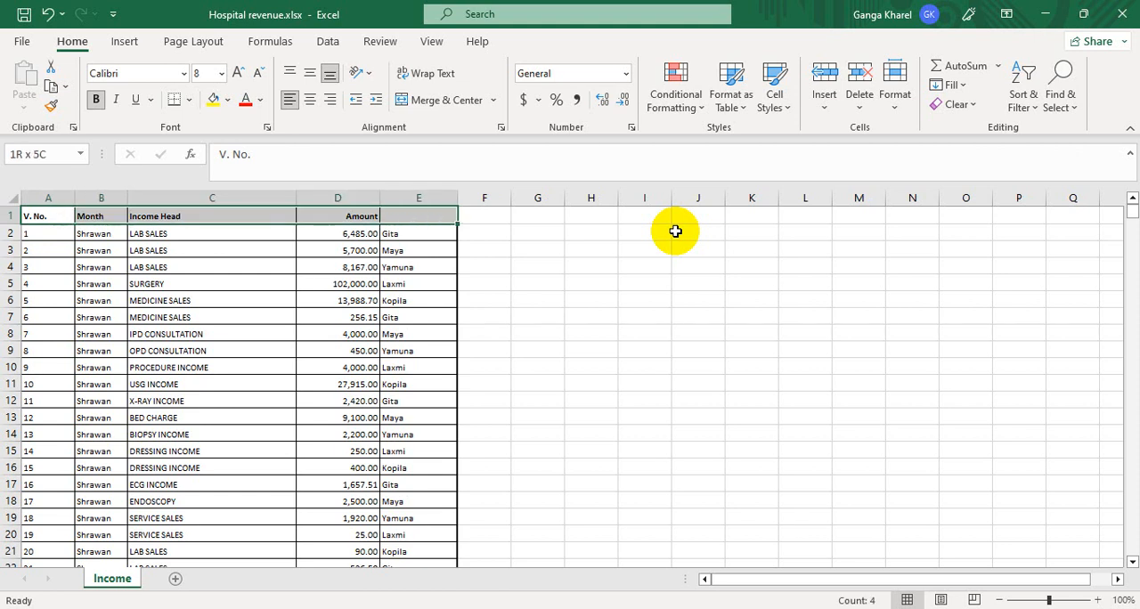
key("ctrl+shift+Down")
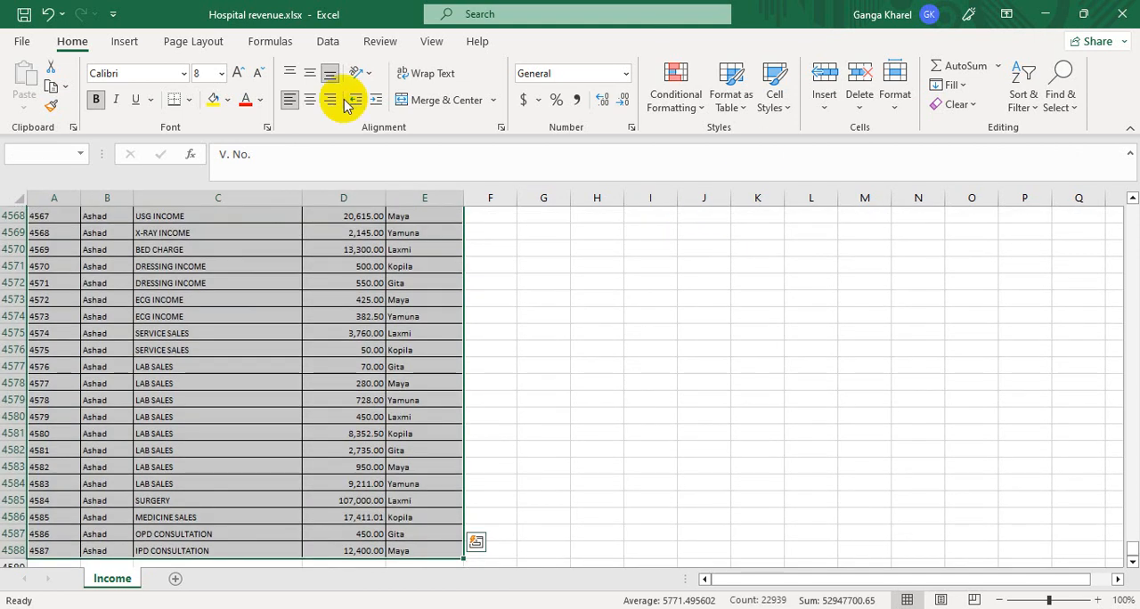
left_click(117, 43)
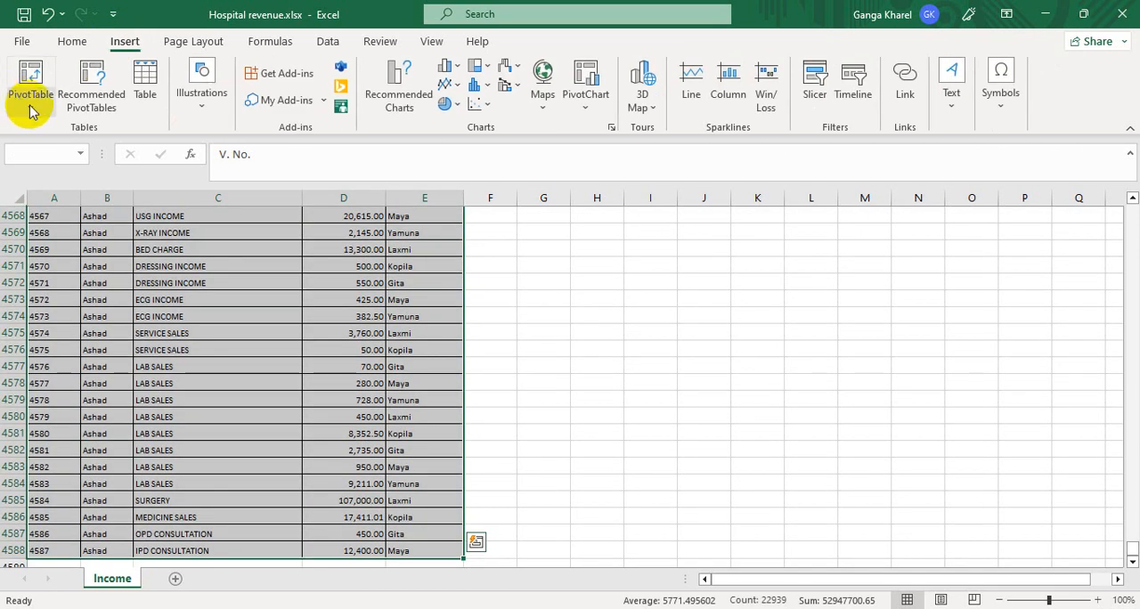
left_click(30, 105)
left_click(58, 125)
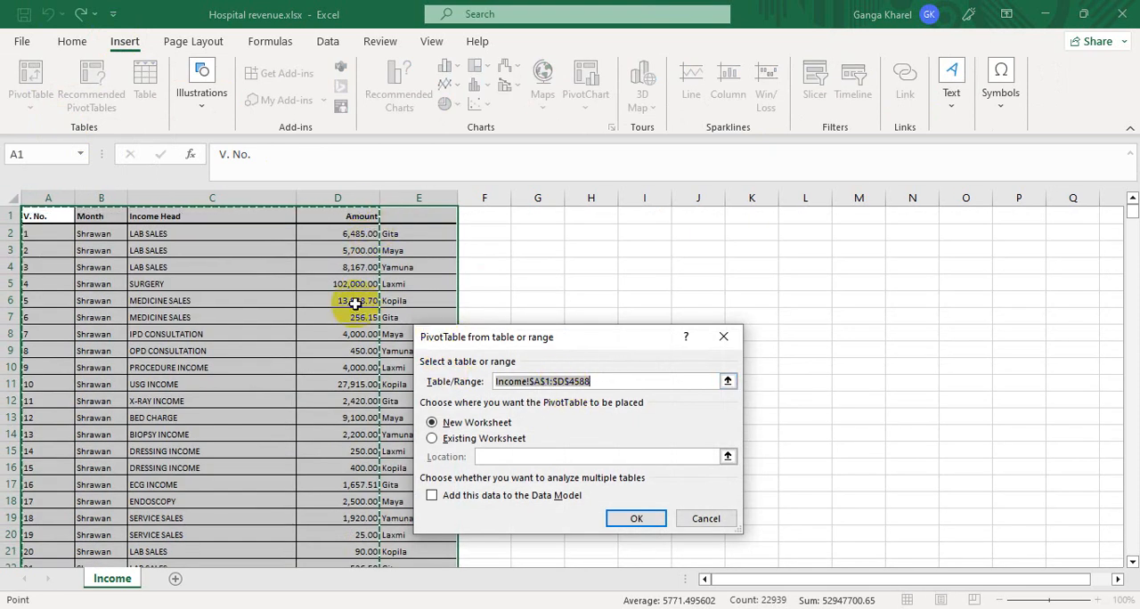
left_click_drag(347, 448, 333, 220)
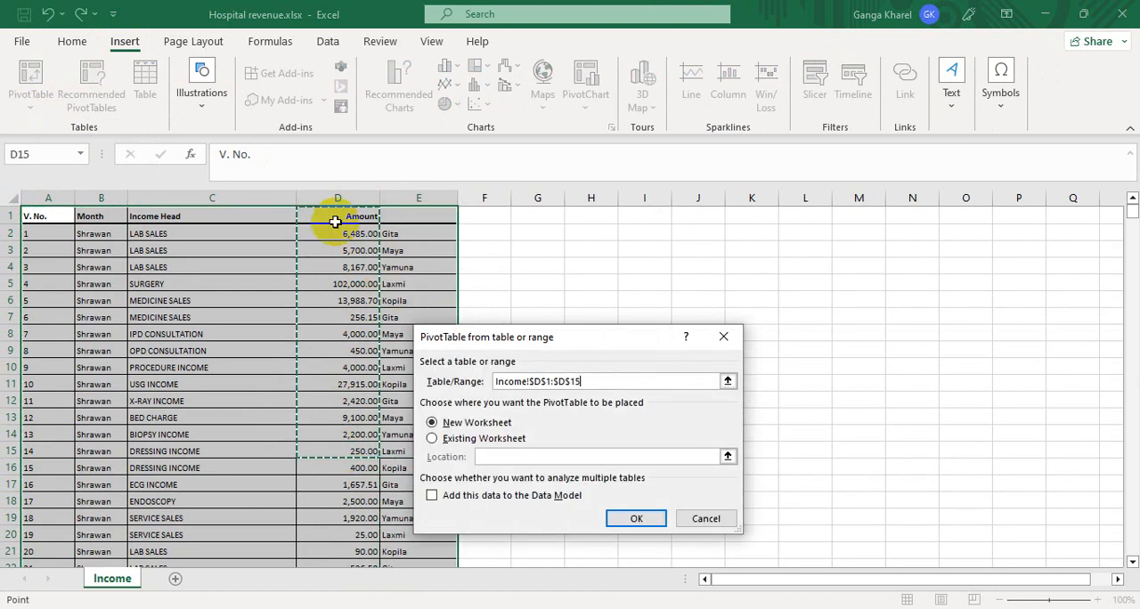
left_click(723, 336)
- Enter the column title User in cell E1
left_click(332, 316)
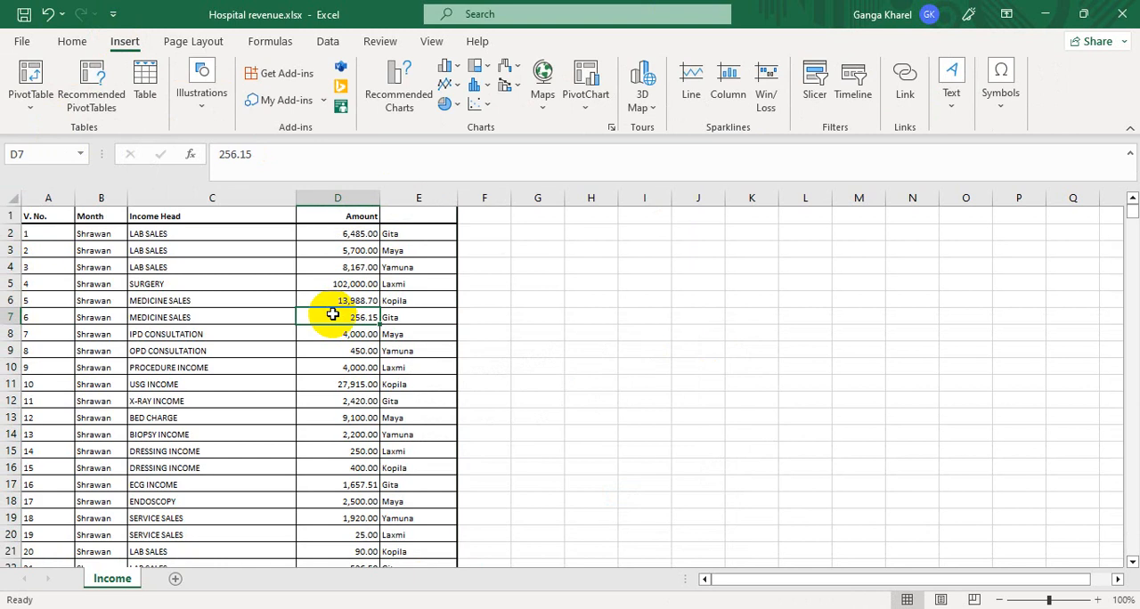
key("Up")
key("Up")
key("Up")
key("Up")
key("Up")
key("Up")
key("Right")
key("Right")
key("Left")
key("Left")
key("Left")
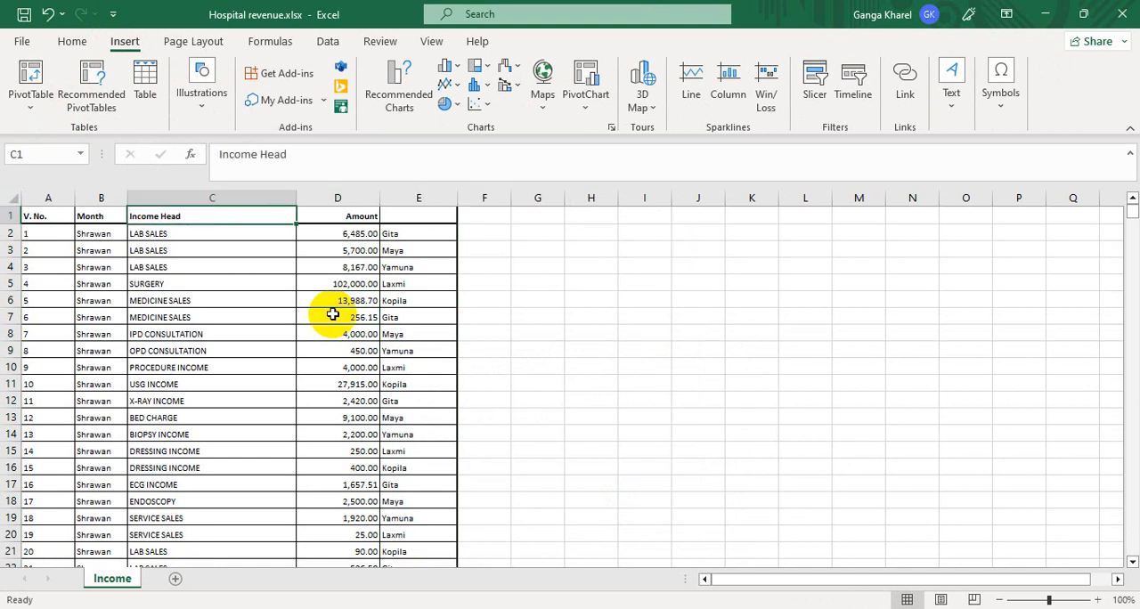
key("Left")
key("Left")
key("Right")
key("Right")
key("Right")
key("Right")
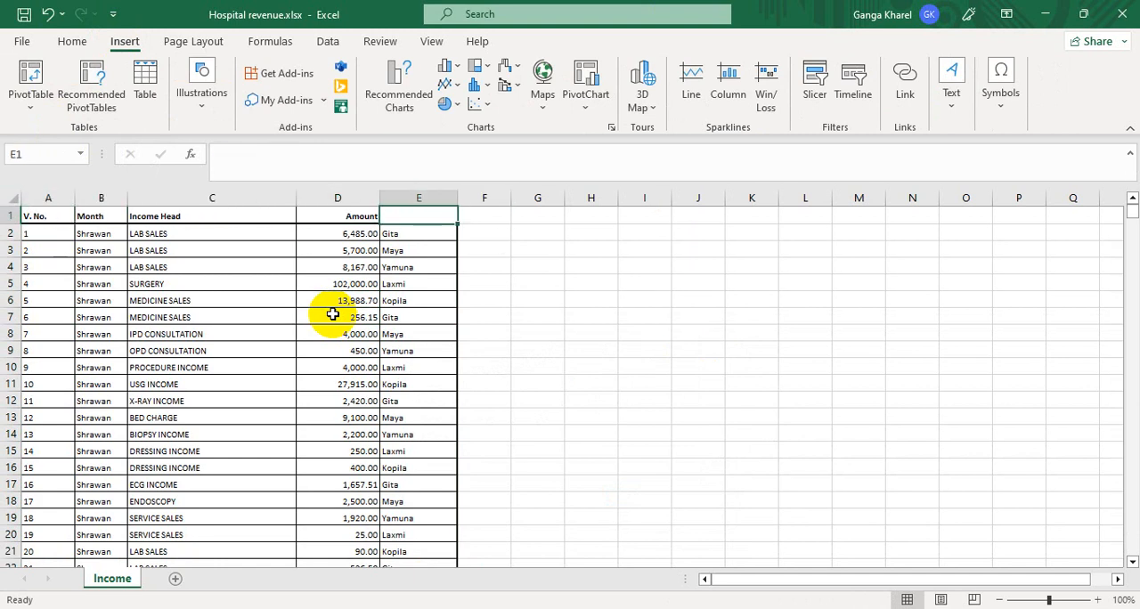
type("User")
key("Return")
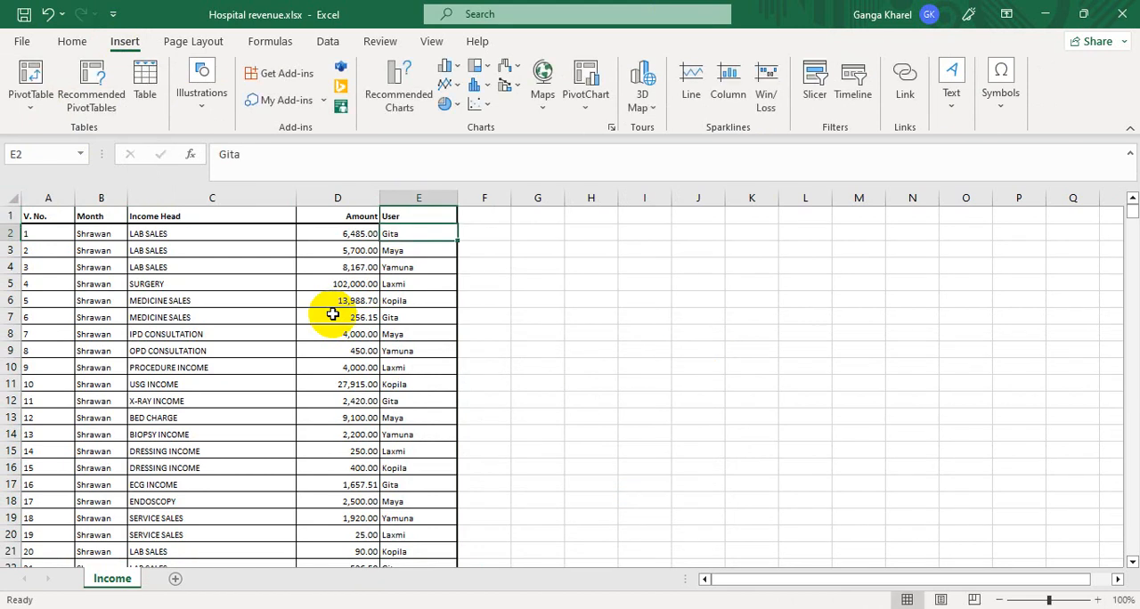
- Check whether the titles of columns A to E are all written in a single row
key("Up")
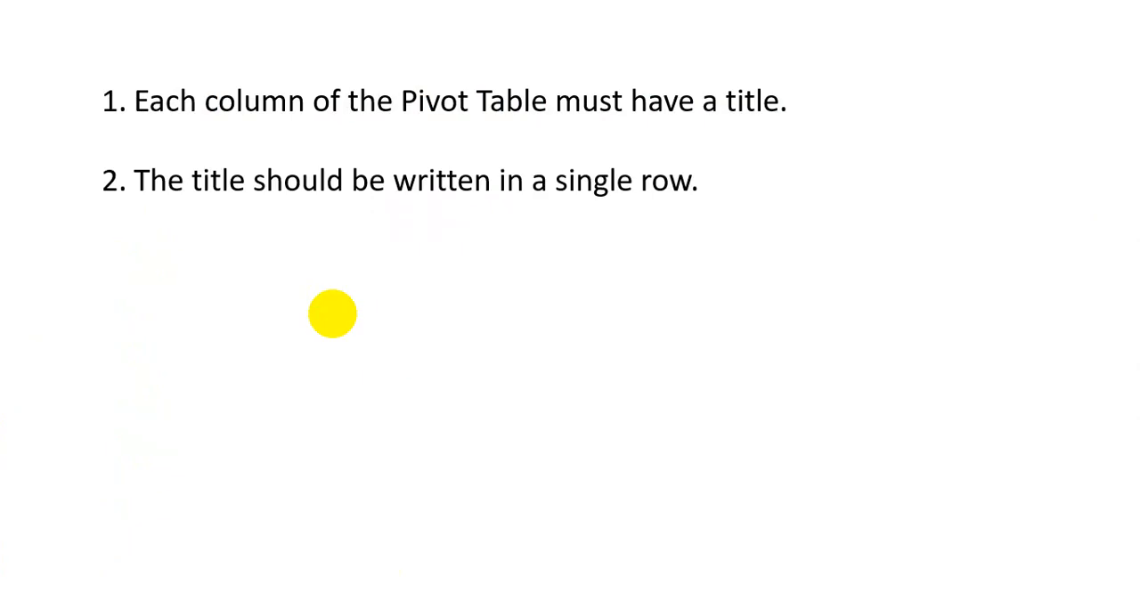
key("Left")
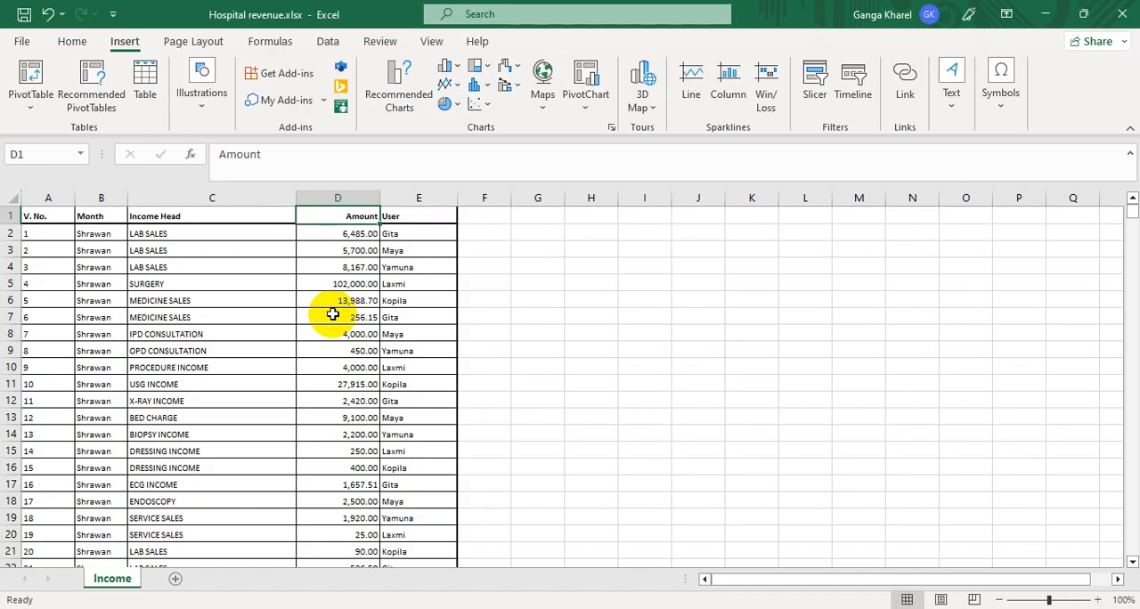
key("Home")
key("Right")
key("Right")
key("Right")
key("Right")
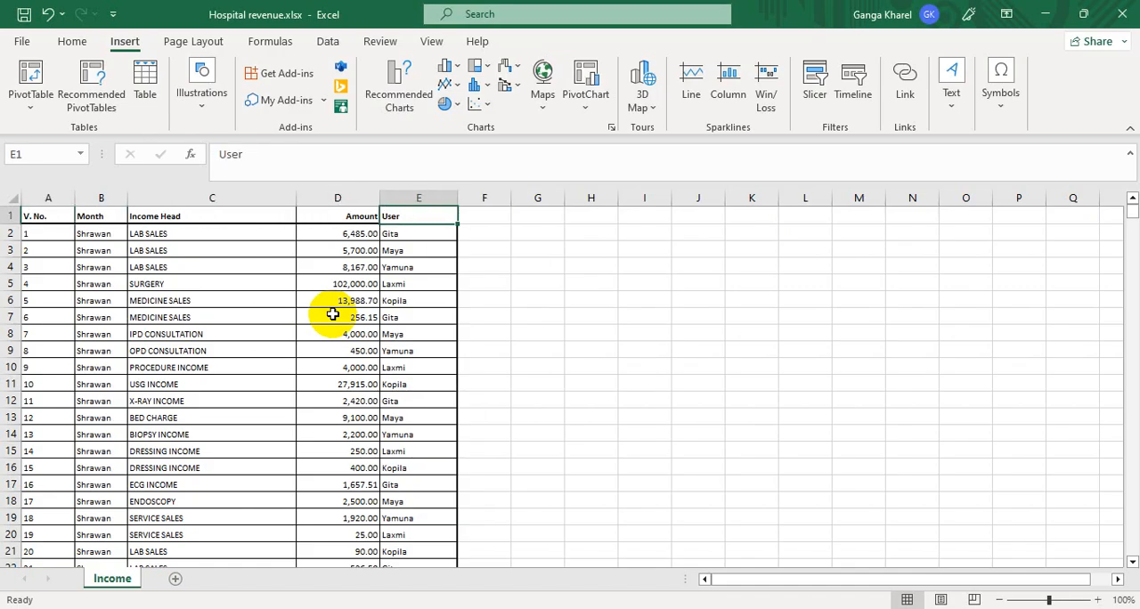
key("Right")
key("Down")
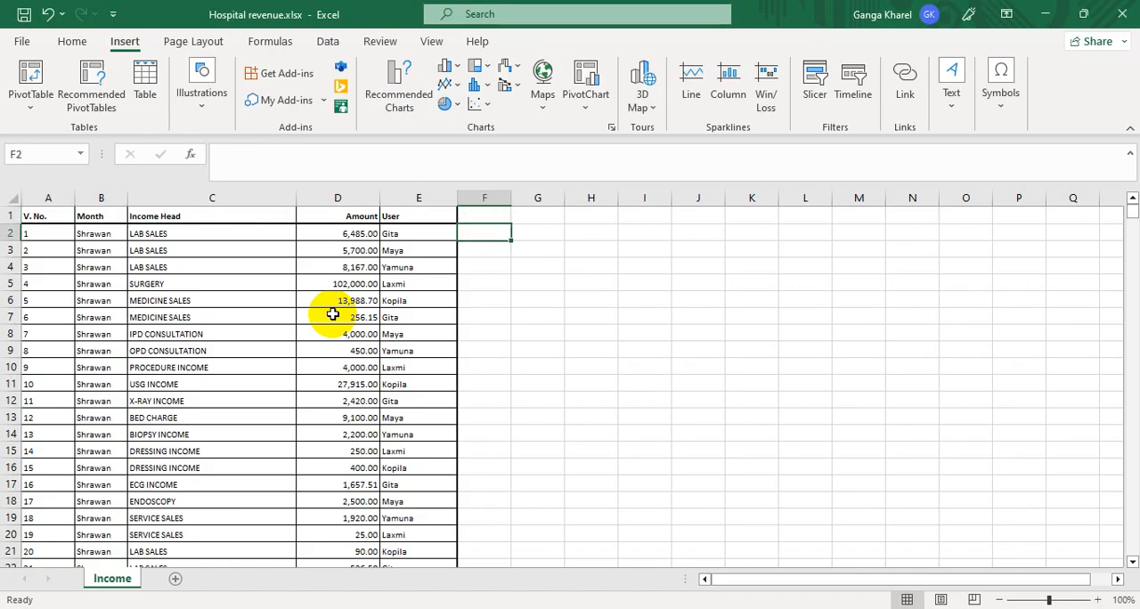
key("Left")
key("Left")
key("Left")
key("Right")
key("Right")
key("Right")
key("Up")
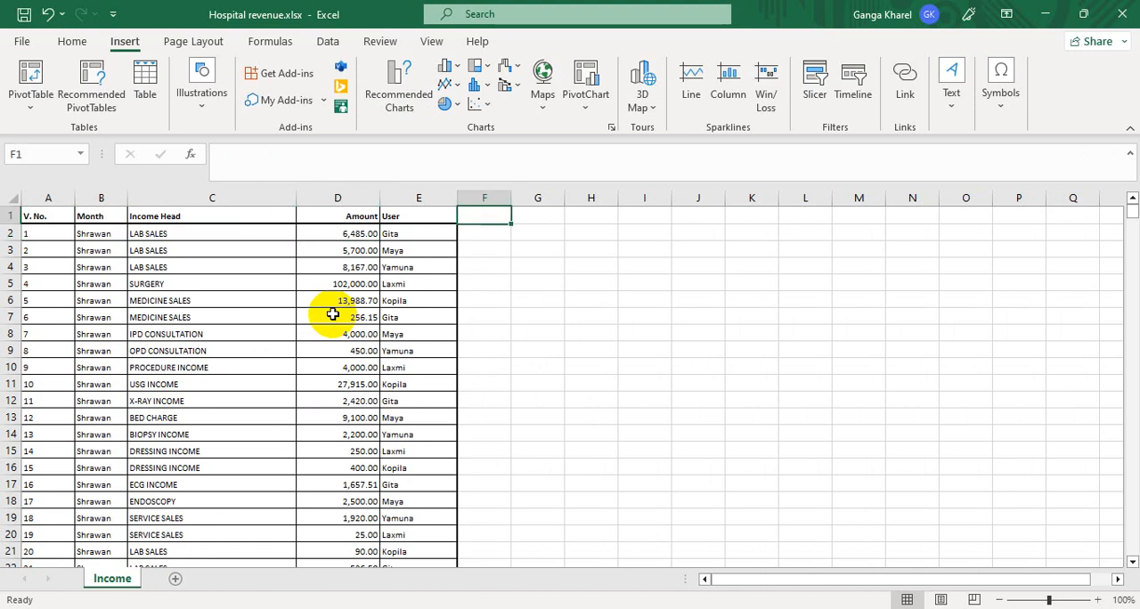
key("Left")
key("Left")
key("Left")
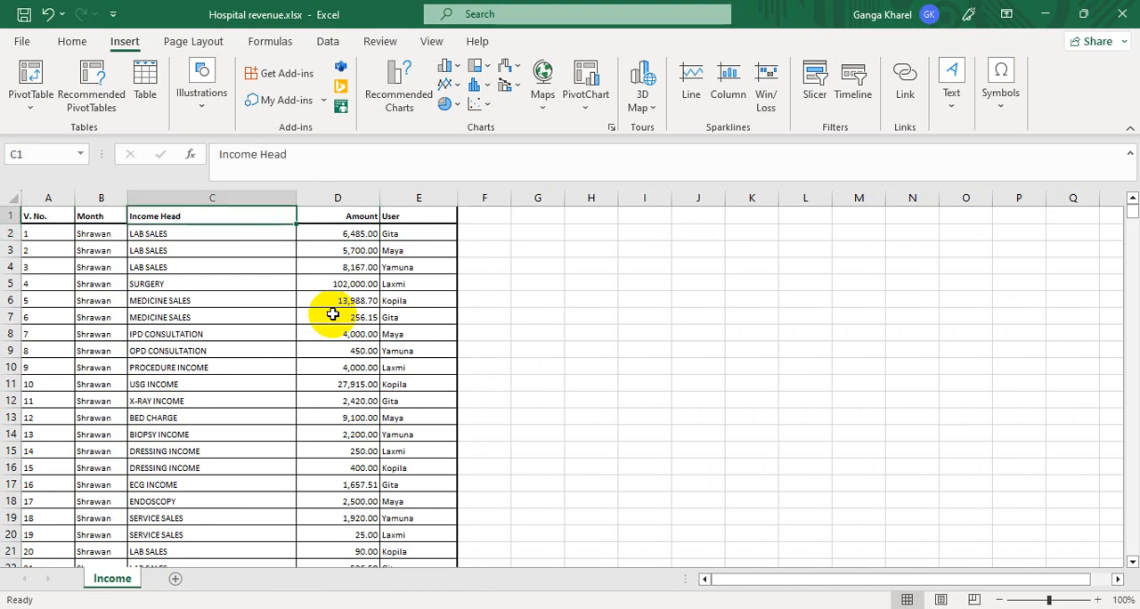
key("Right")
key("Right")
key("Right")
key("Left")
key("Left")
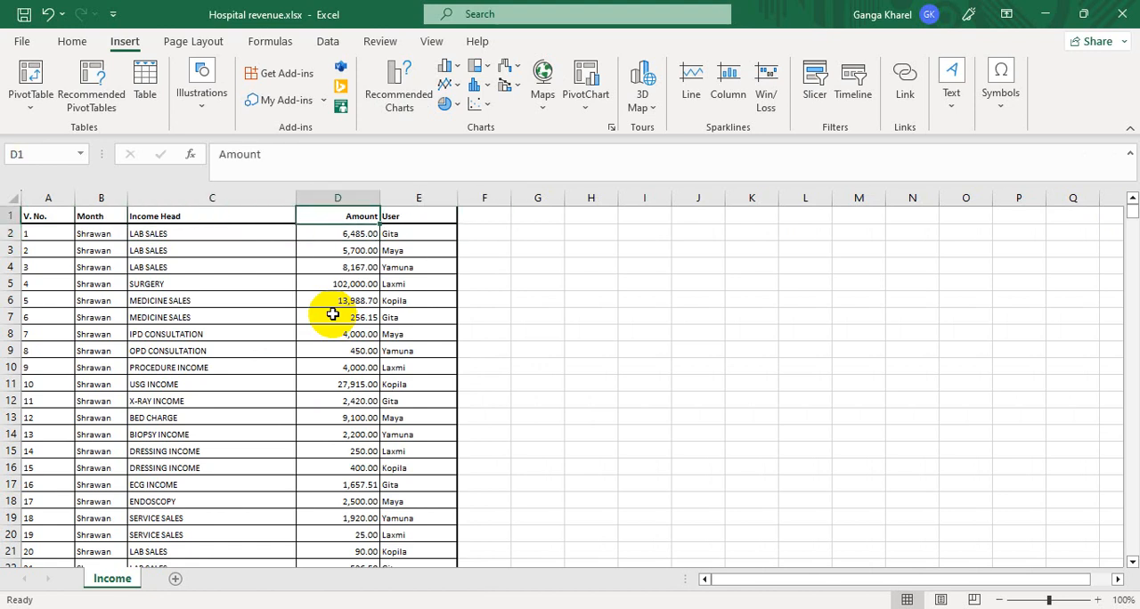
key("Left")
key("Left")
key("Left")
key("Right")
key("Right")
key("Right")
key("Right")
key("Right")
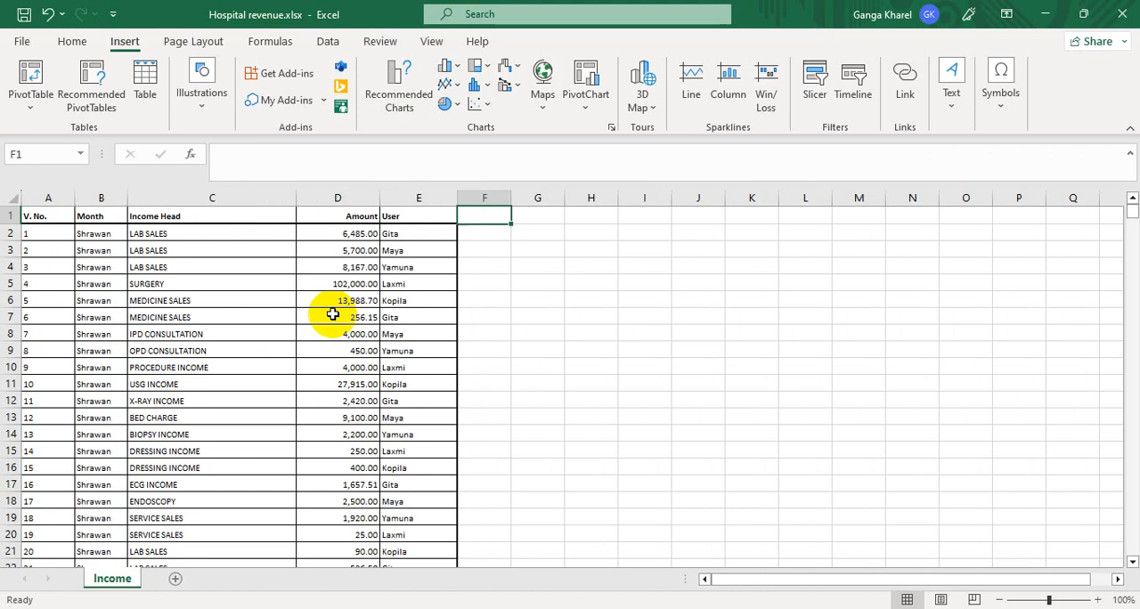
key("Right")
key("Left")
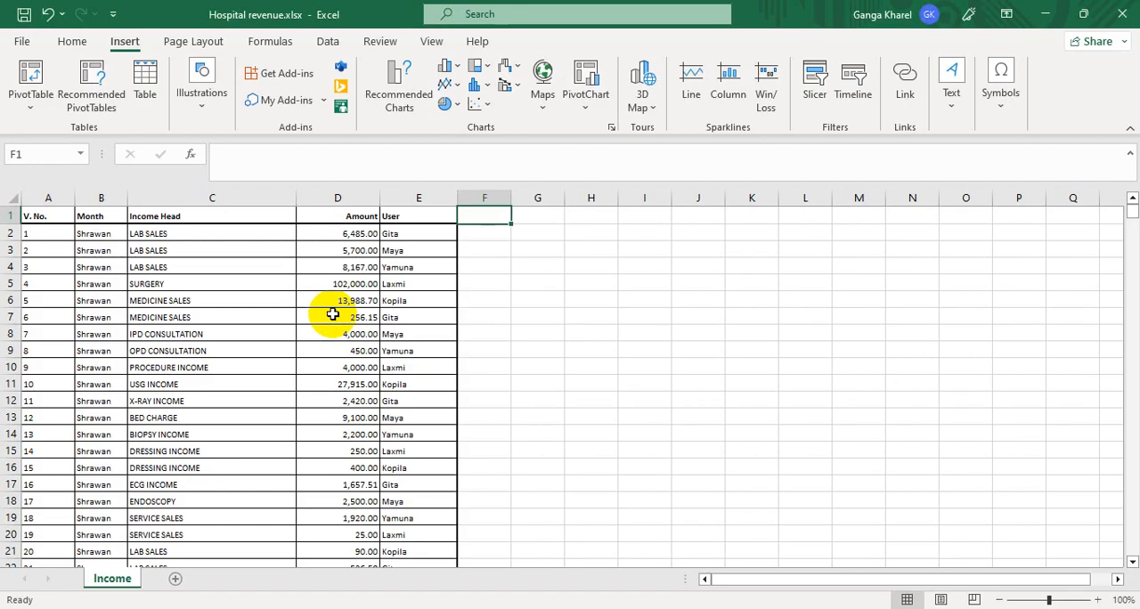
- Check the title row and the first data rows of the income table for merged cells
key("Left")
key("Left")
key("Left")
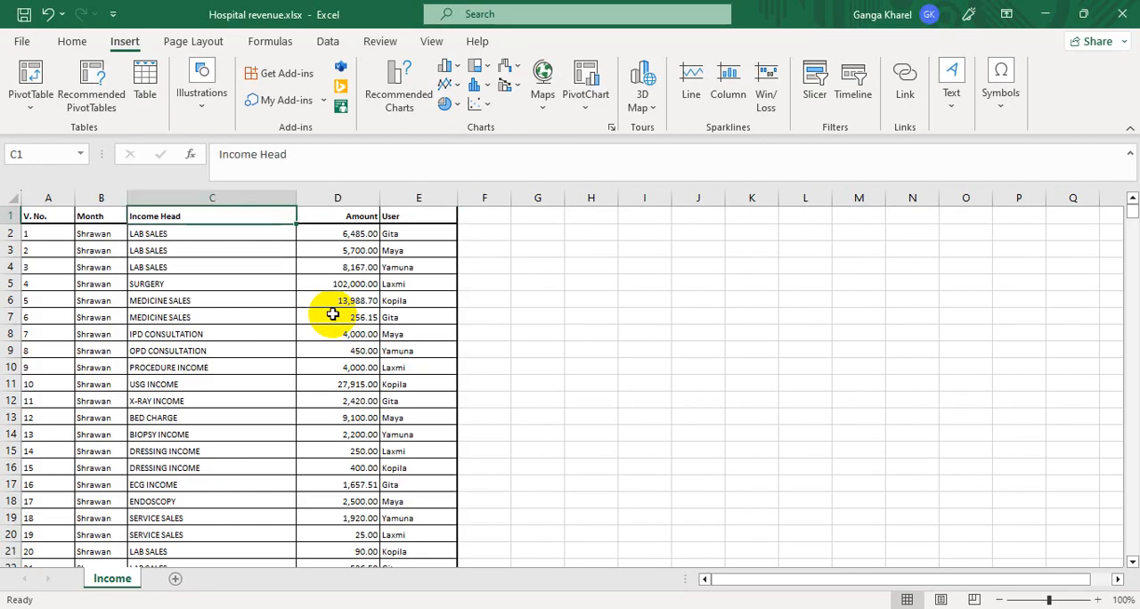
key("Left")
key("Left")
key("Right")
key("Down")
key("Left")
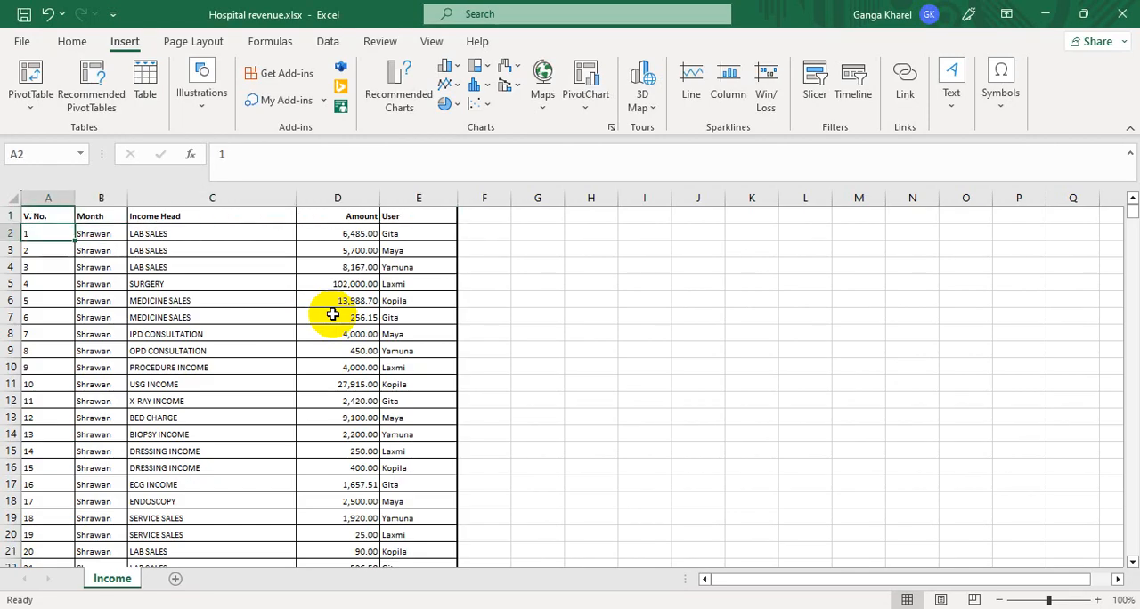
key("Down")
key("Up")
key("Down")
key("Up")
key("Down")
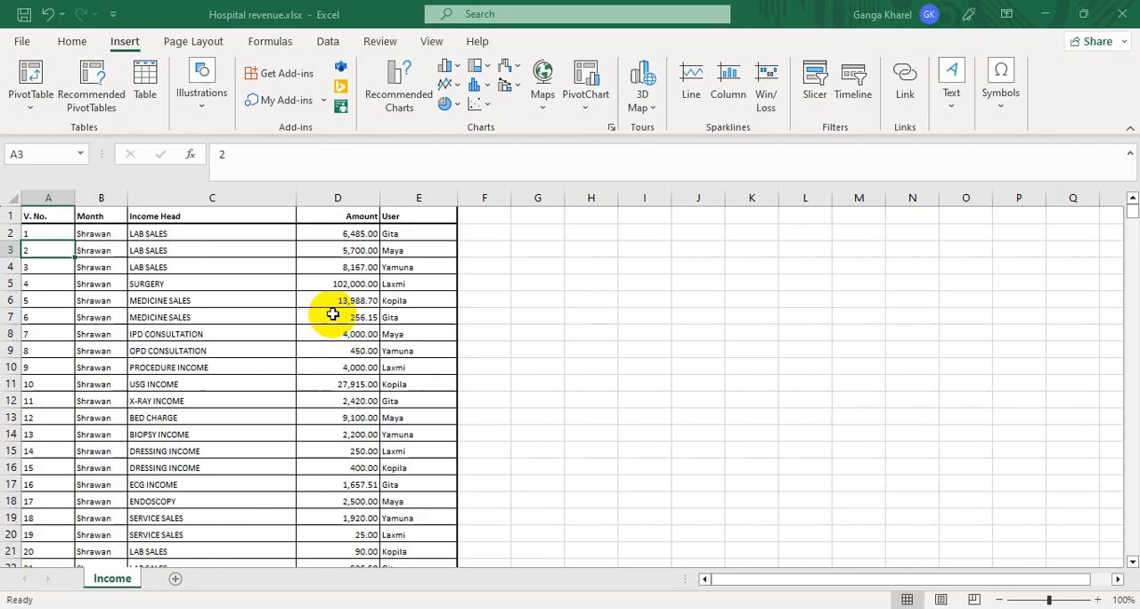
key("Right")
key("Right")
key("Up")
key("Up")
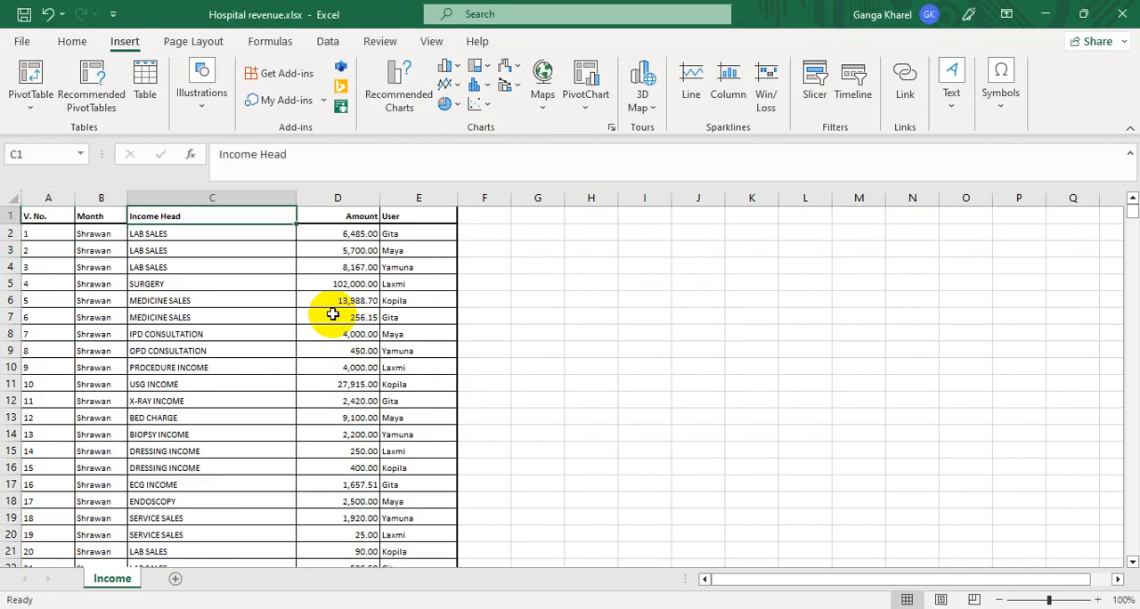
key("Right")
key("Right")
key("Left")
key("Left")
key("Left")
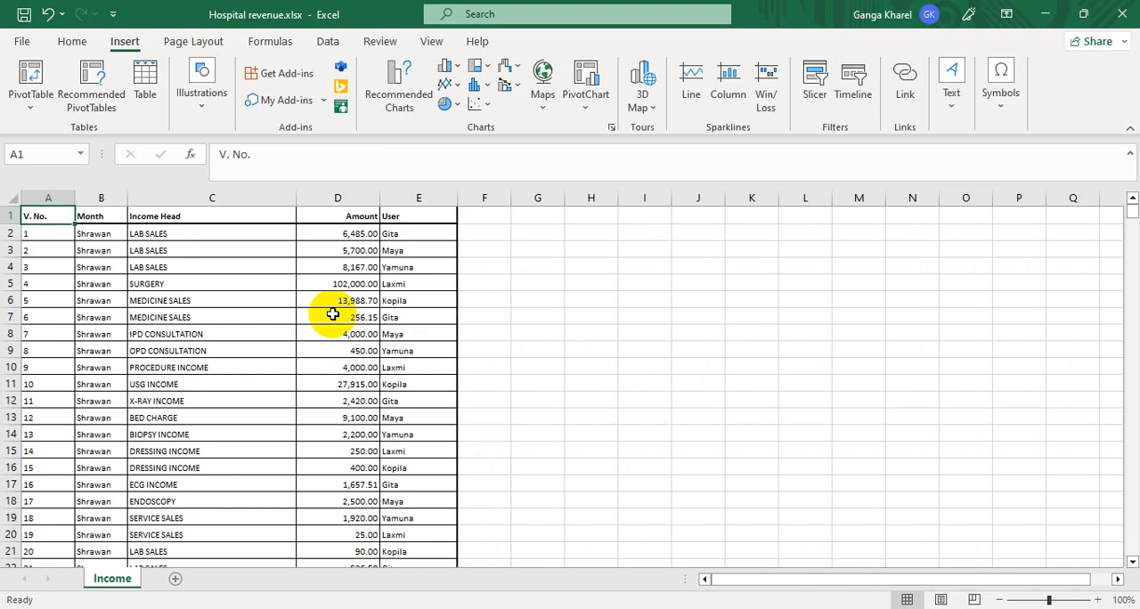
- End the slide show and minimize the PowerPoint presentation to return to the Hospital revenue workbook in Excel
key("Right")
key("Right")
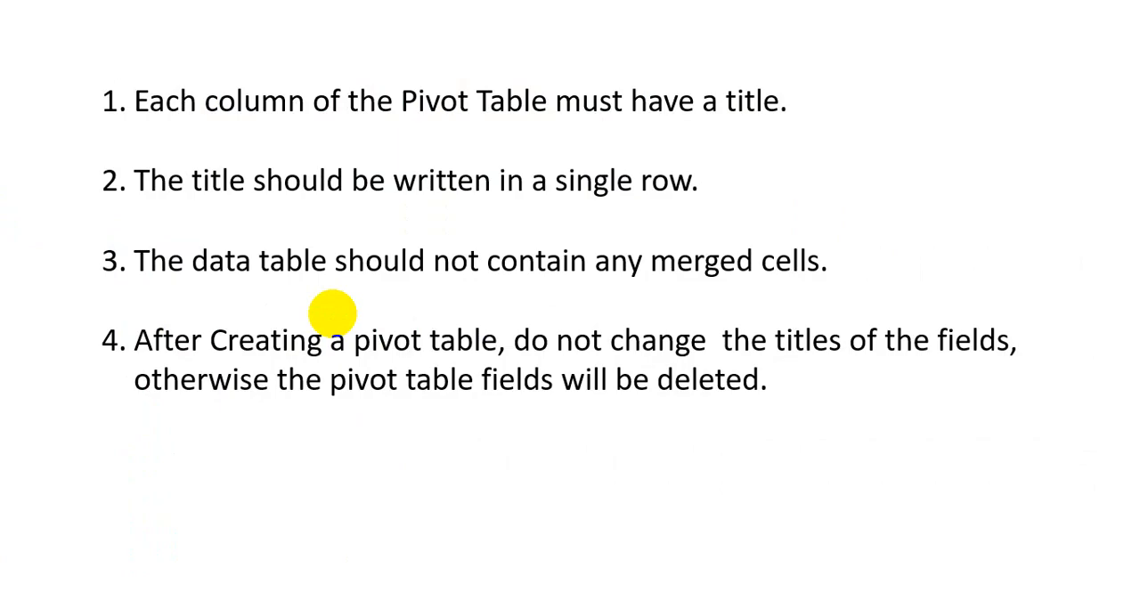
left_click(332, 314)
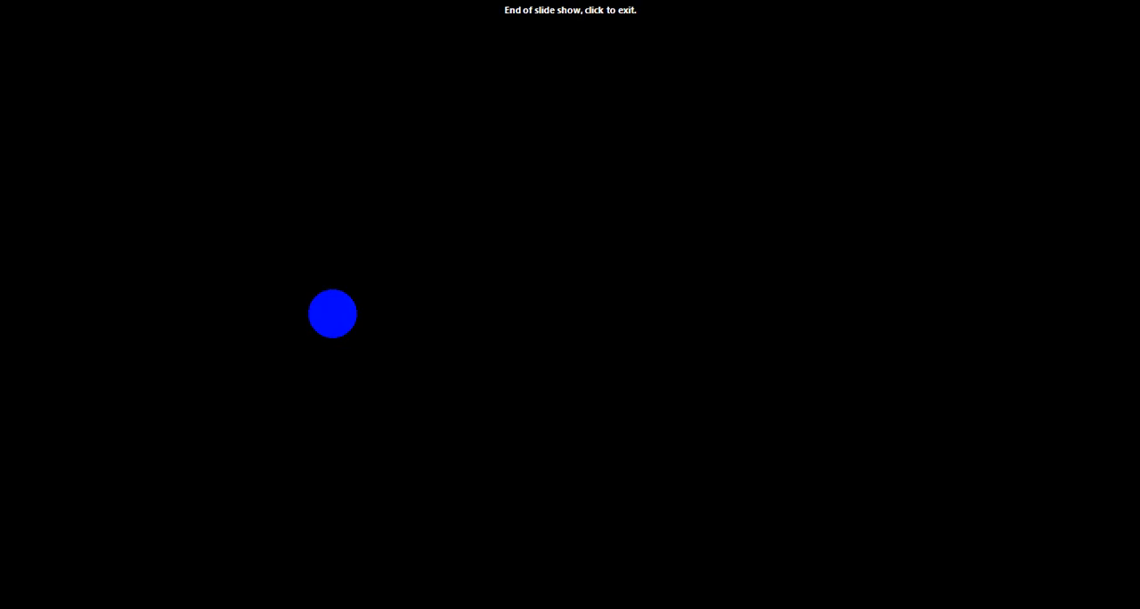
left_click(332, 313)
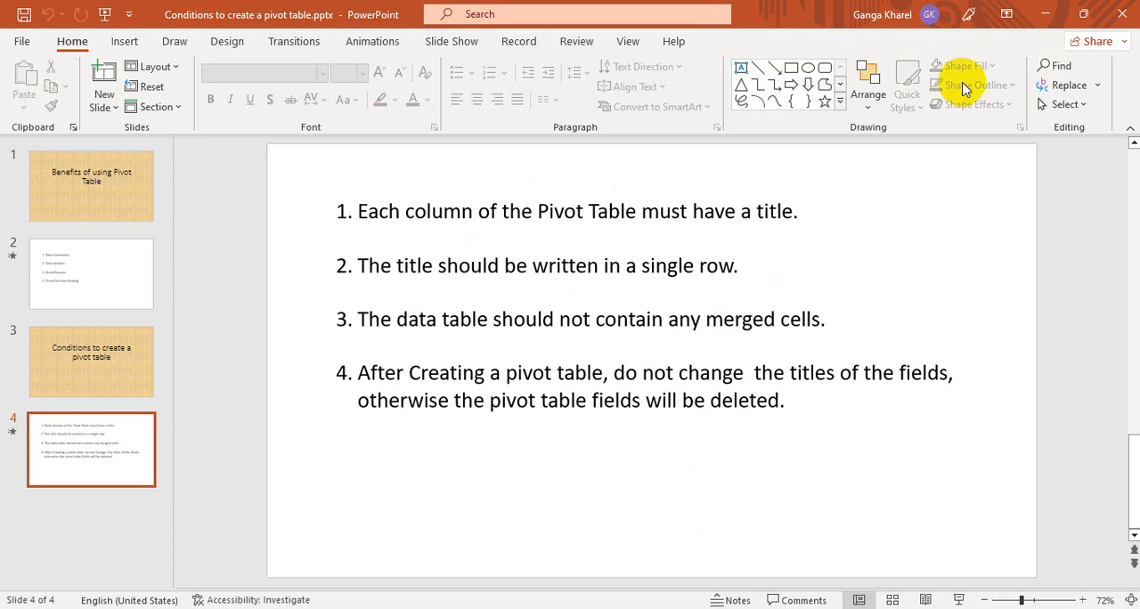
left_click(1046, 15)
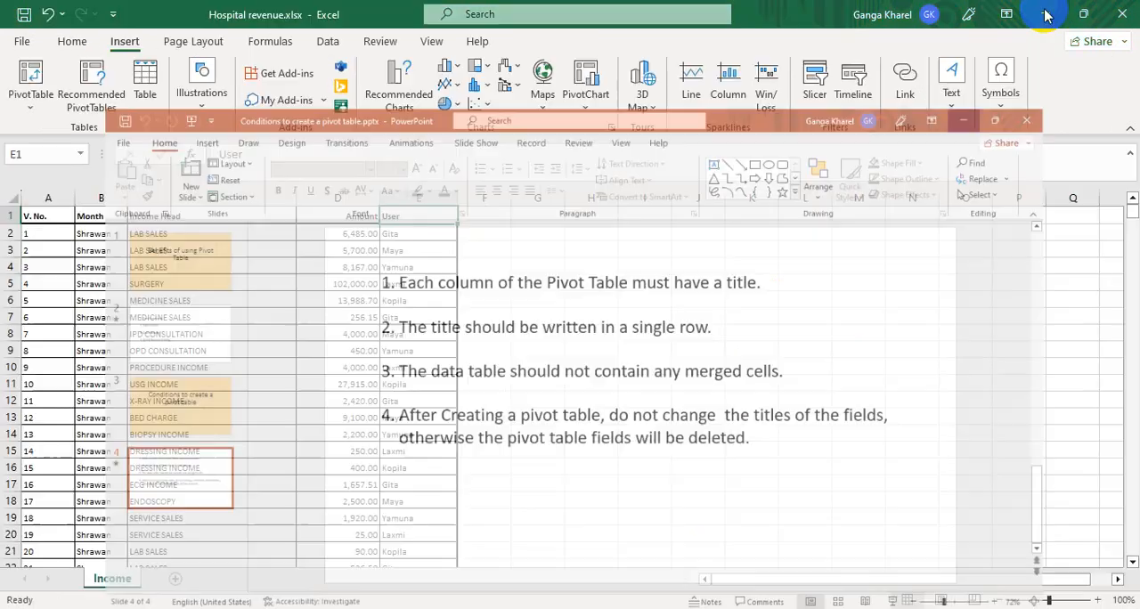
- Review the column titles in row 1 of the income table, from V. No. to Amount, and the first record
left_click(55, 231)
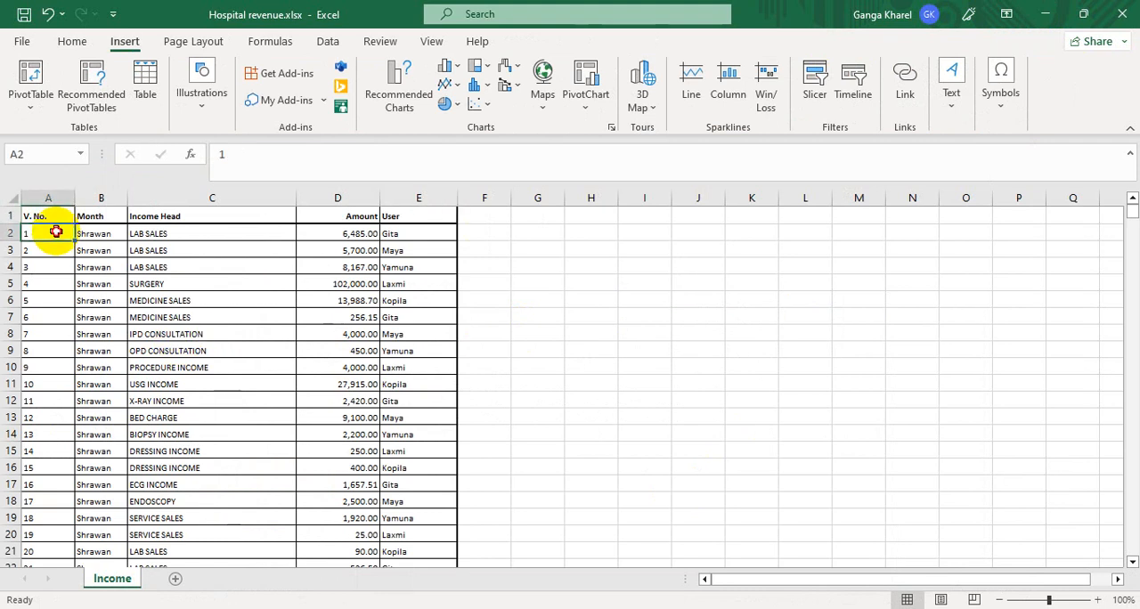
key("Up")
key("Right")
key("Right")
key("Right")
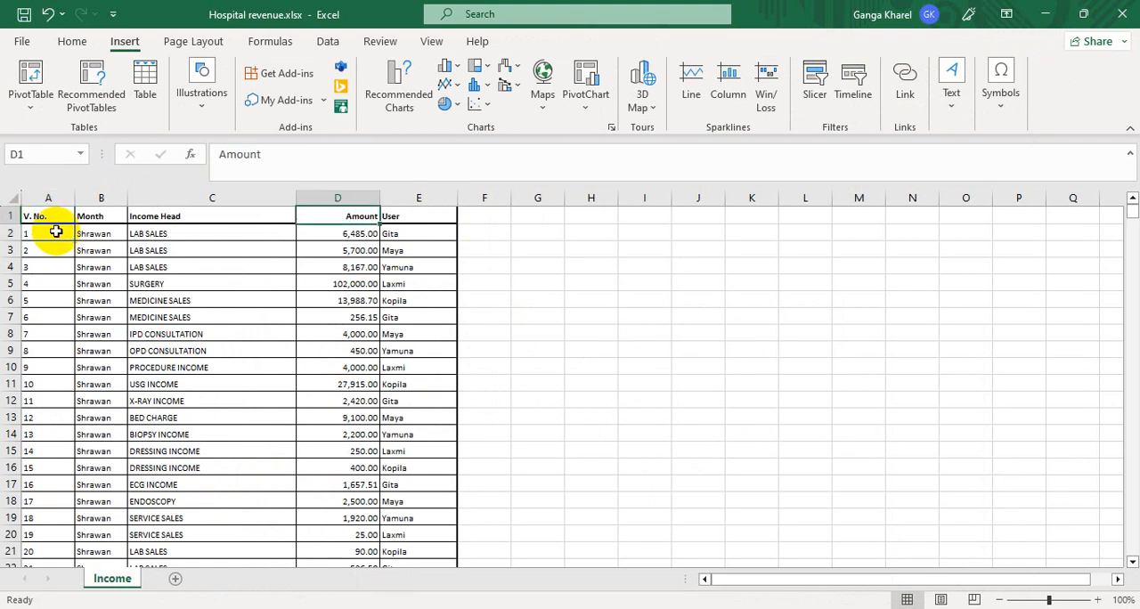
key("Left")
key("Left")
key("Left")
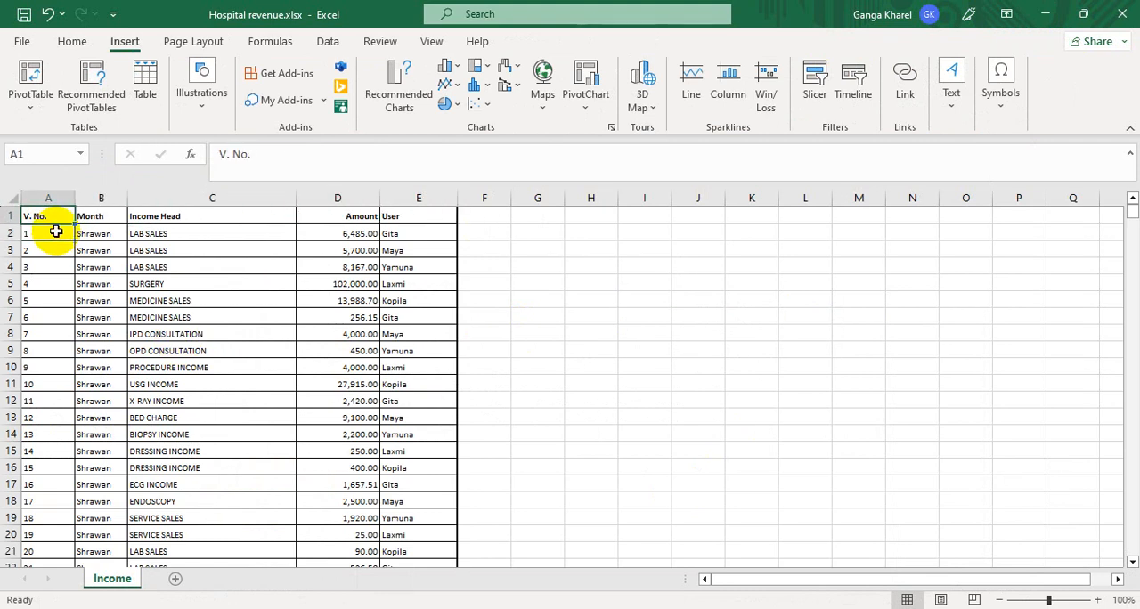
key("Right")
key("Left")
key("Right")
key("Down")
key("Left")
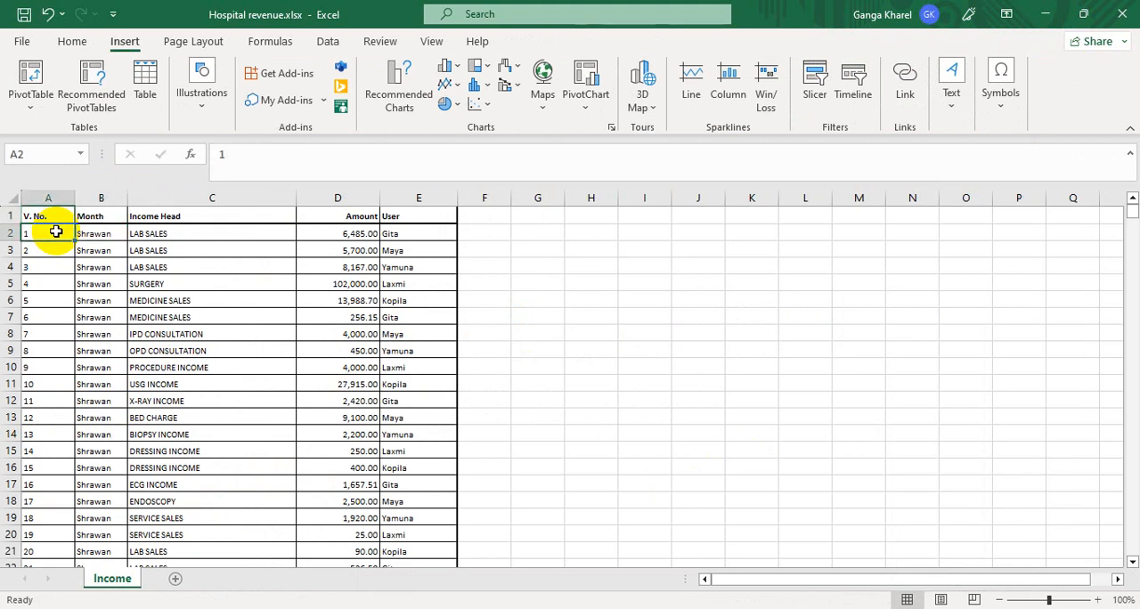
- Examine the data rows of the income table from the first record to the last and return to the start
key("ctrl+shift+Down")
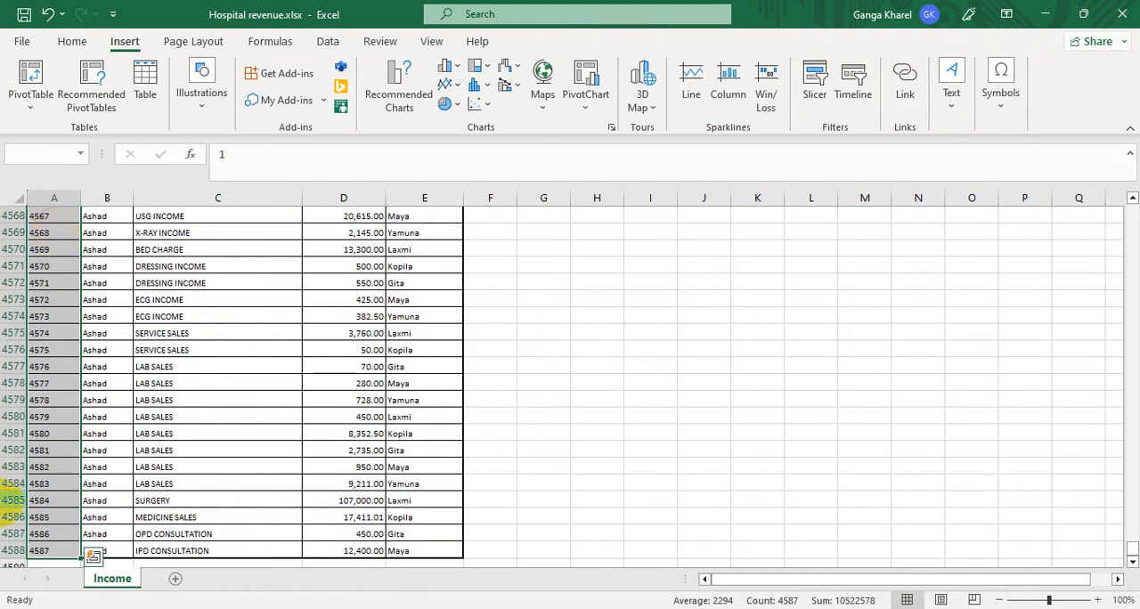
left_click(51, 550)
scroll(58, 545, "down", 1)
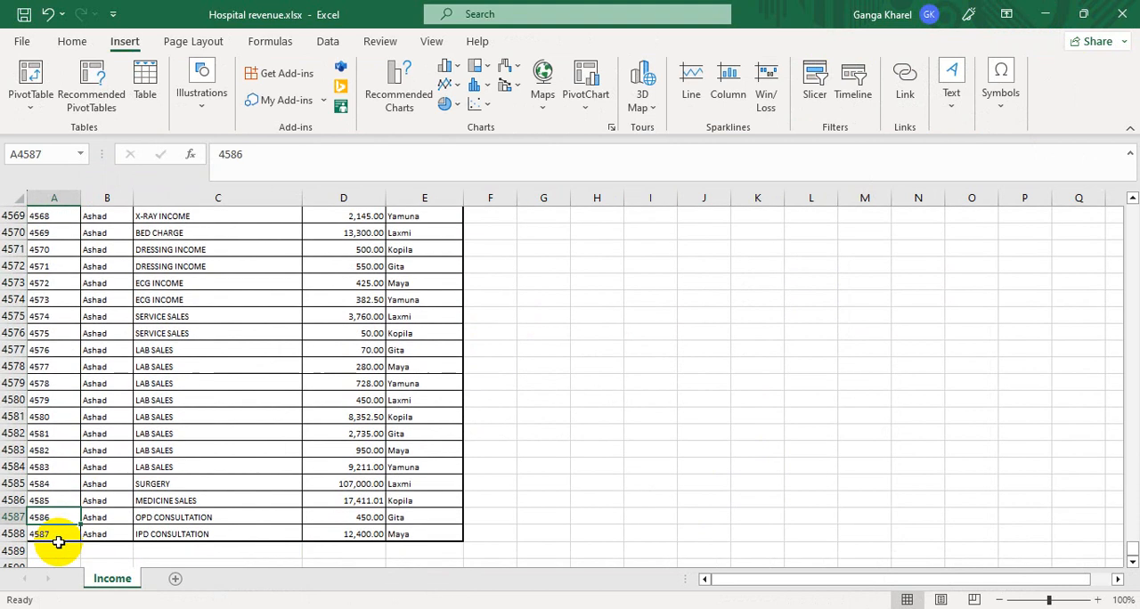
key("Page_Up")
key("Page_Up")
key("Page_Up")
key("Page_Up")
key("Page_Up")
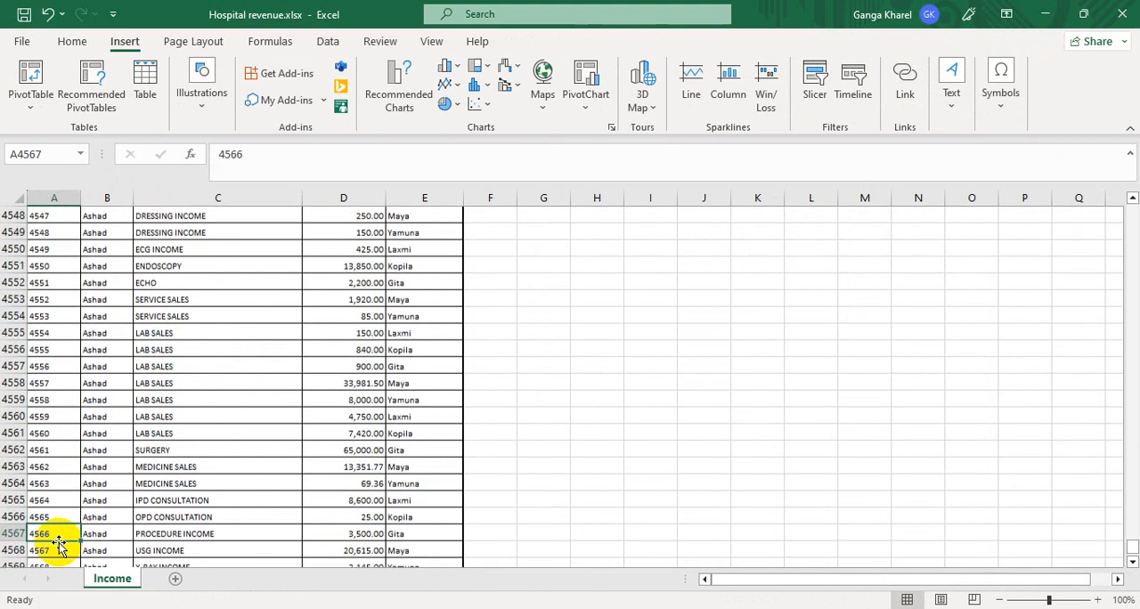
key("Page_Up")
key("Page_Up")
key("Page_Up")
key("Page_Up")
key("Page_Up")
key("Page_Up")
key("Page_Up")
key("Page_Up")
key("Page_Up")
key("Page_Up")
key("Page_Up")
key("Page_Up")
key("Page_Up")
key("Page_Up")
key("Page_Up")
key("Page_Up")
key("Page_Up")
key("Page_Up")
key("Page_Up")
key("Page_Up")
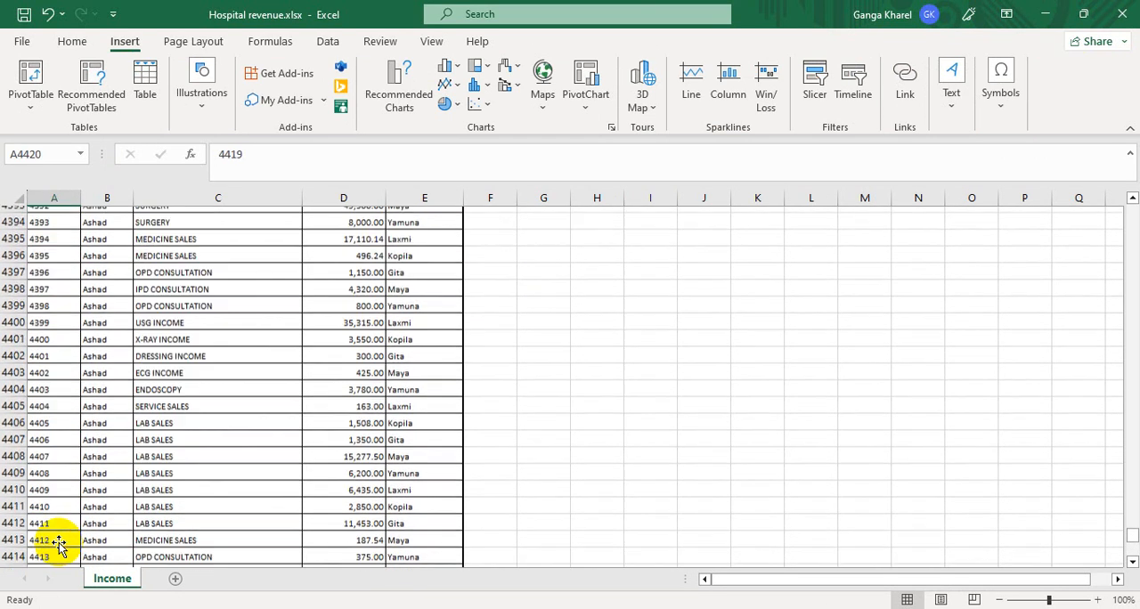
key("Page_Up")
key("Page_Up")
key("Page_Up")
key("Page_Up")
key("Page_Up")
key("Page_Up")
key("Page_Up")
key("Page_Up")
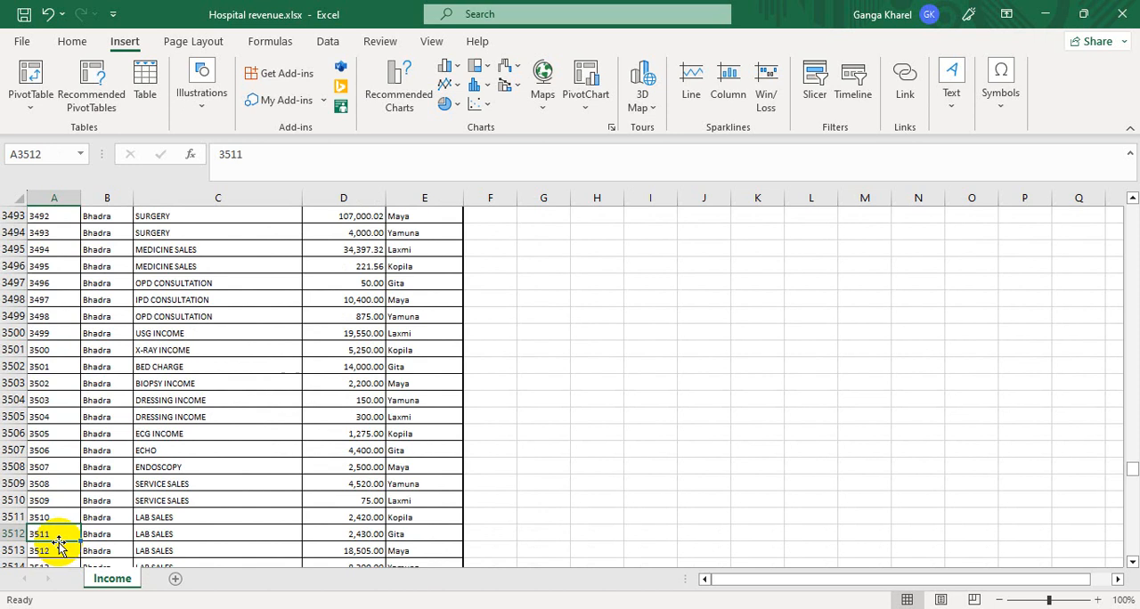
key("ctrl+Home")
key("Down")
key("Down")
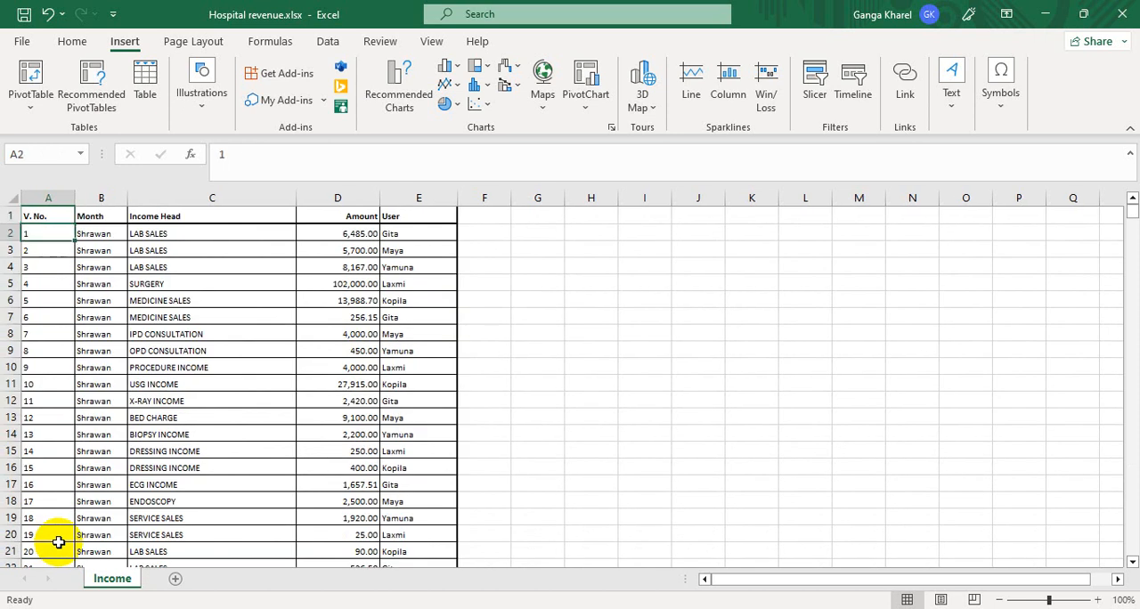
- Select the whole income table including its title row, A1:E4588
key("ctrl+Home")
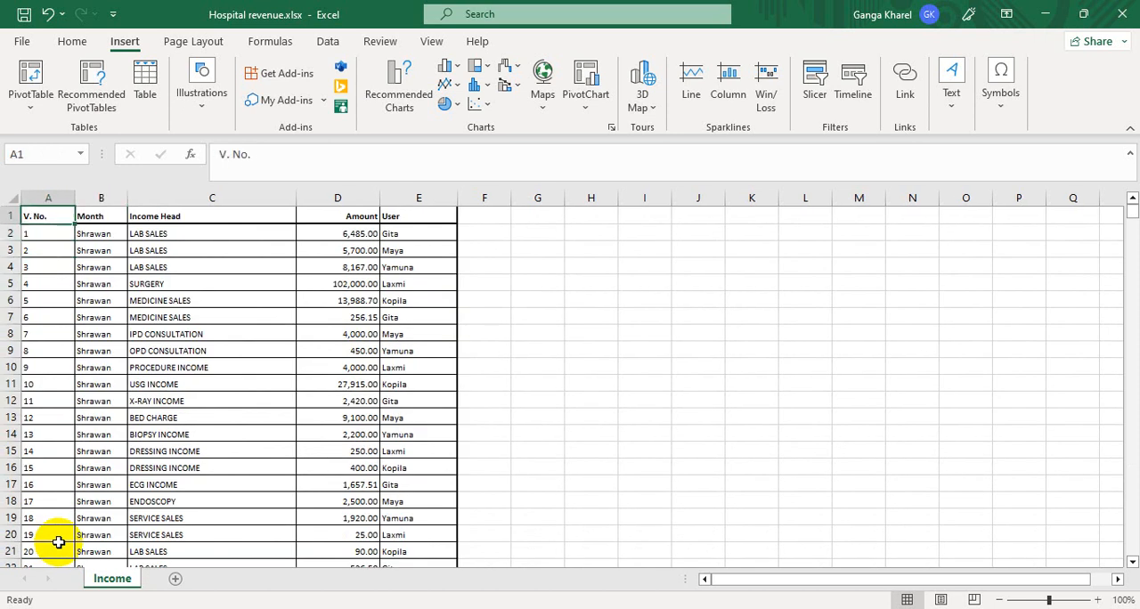
key("Right")
key("Right")
key("Right")
key("Left")
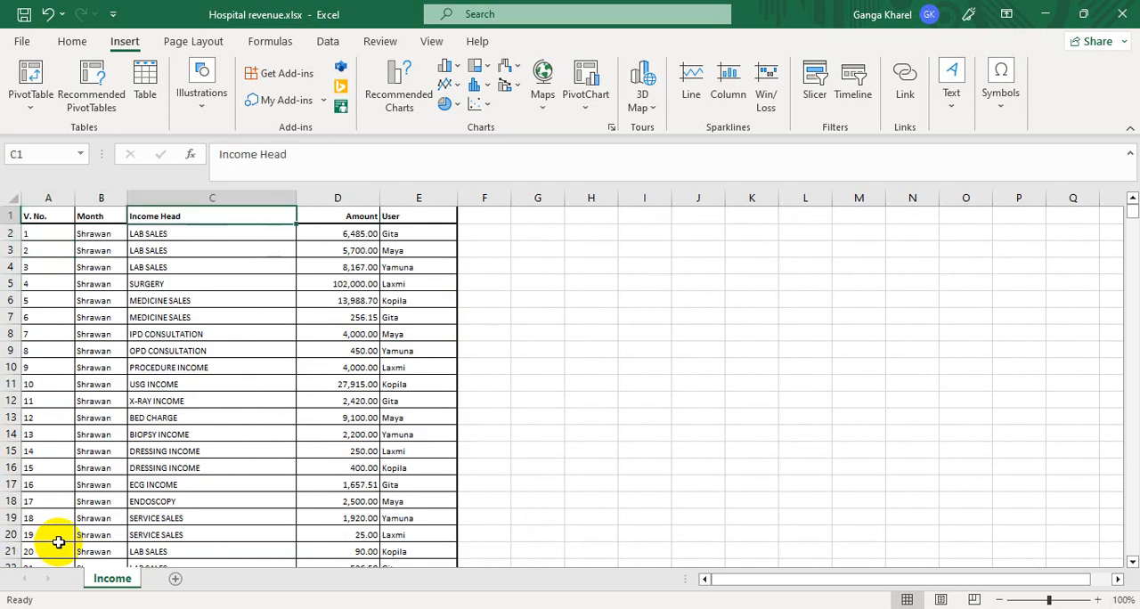
key("Left")
key("Left")
key("ctrl+shift+Right")
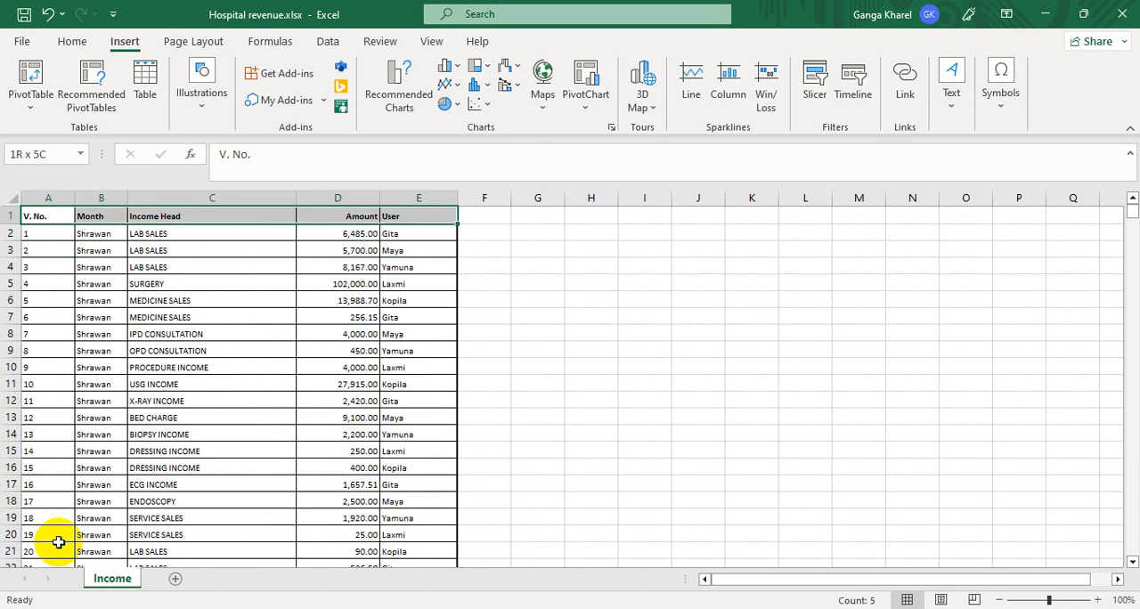
key("ctrl+shift+Down")
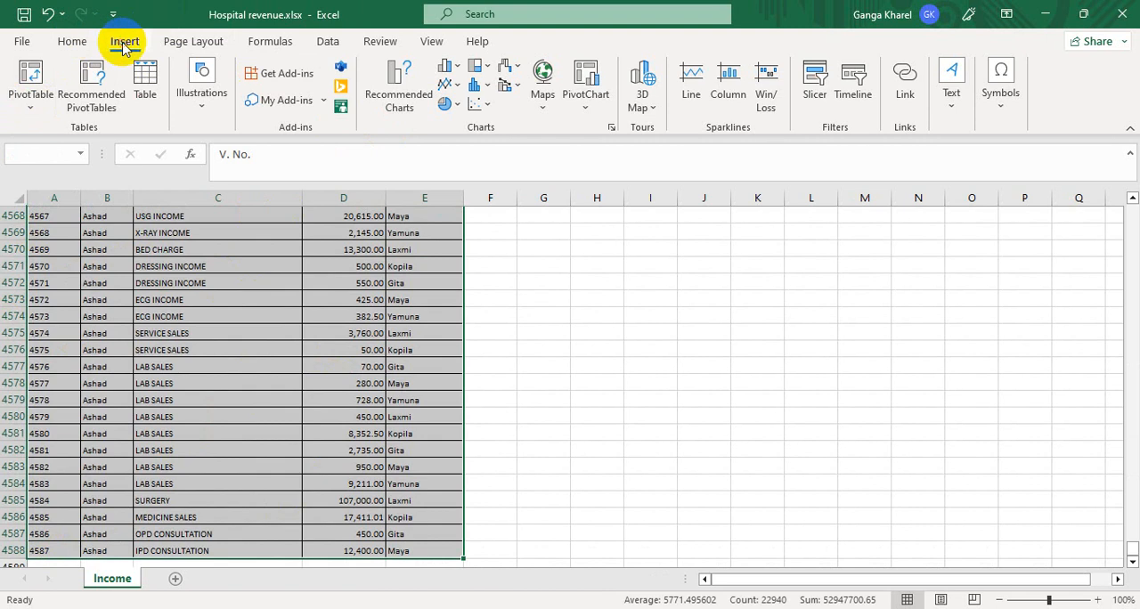
- Insert a PivotTable from the selected range into the existing Income worksheet at cell H2
left_click(33, 102)
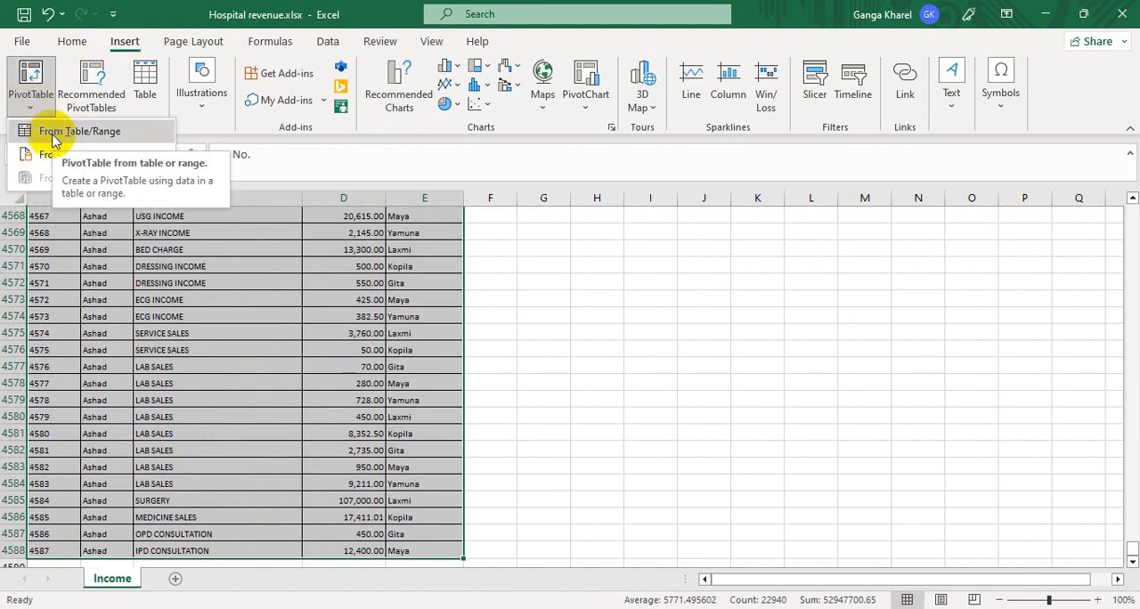
left_click(52, 134)
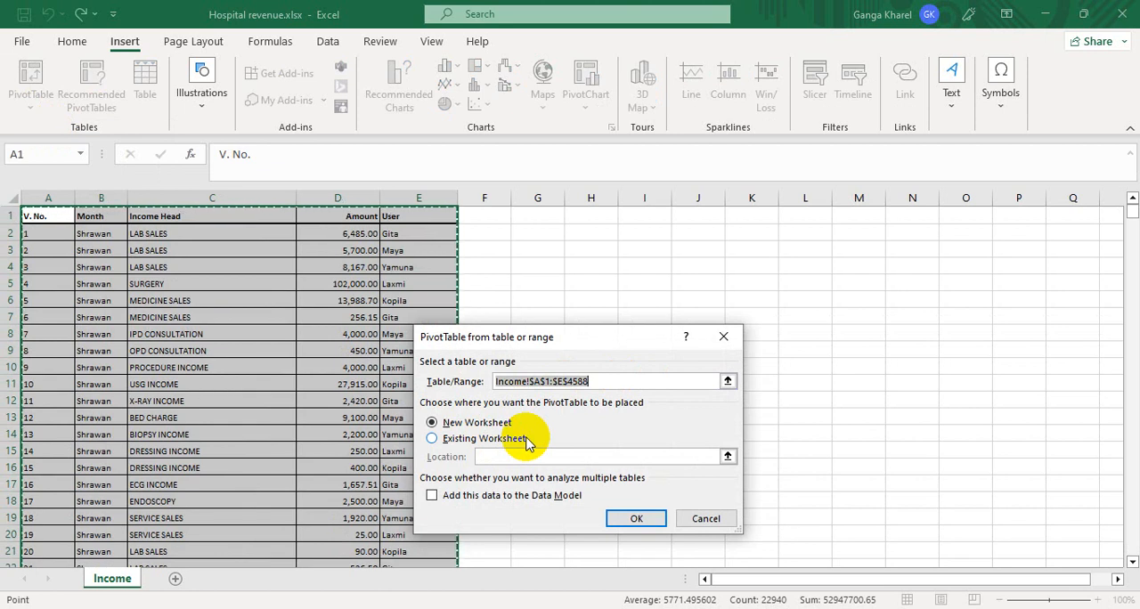
left_click(433, 443)
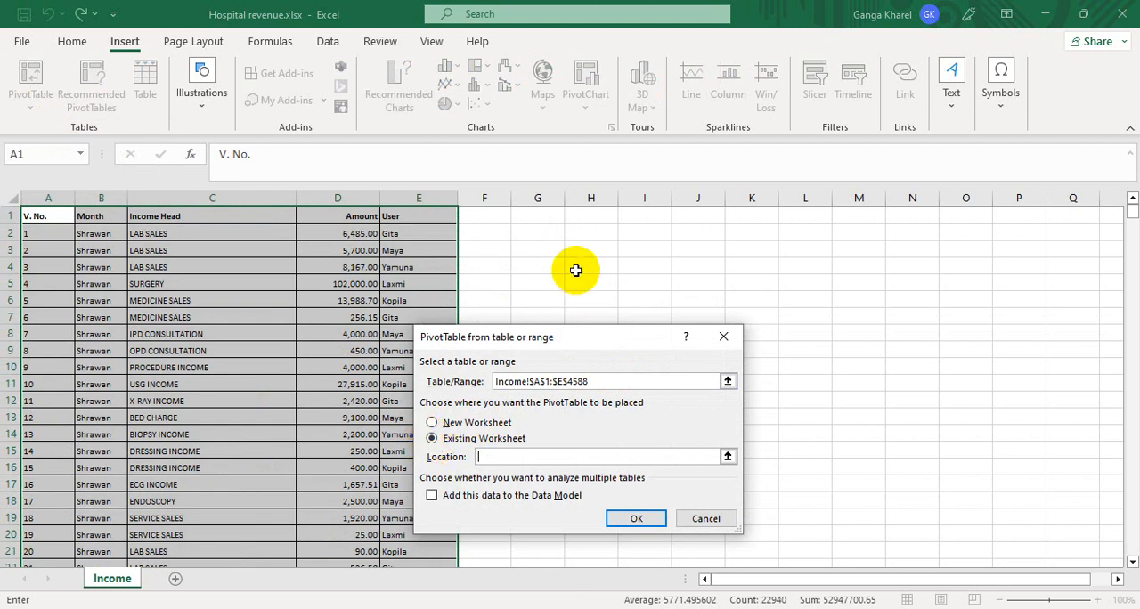
left_click(586, 235)
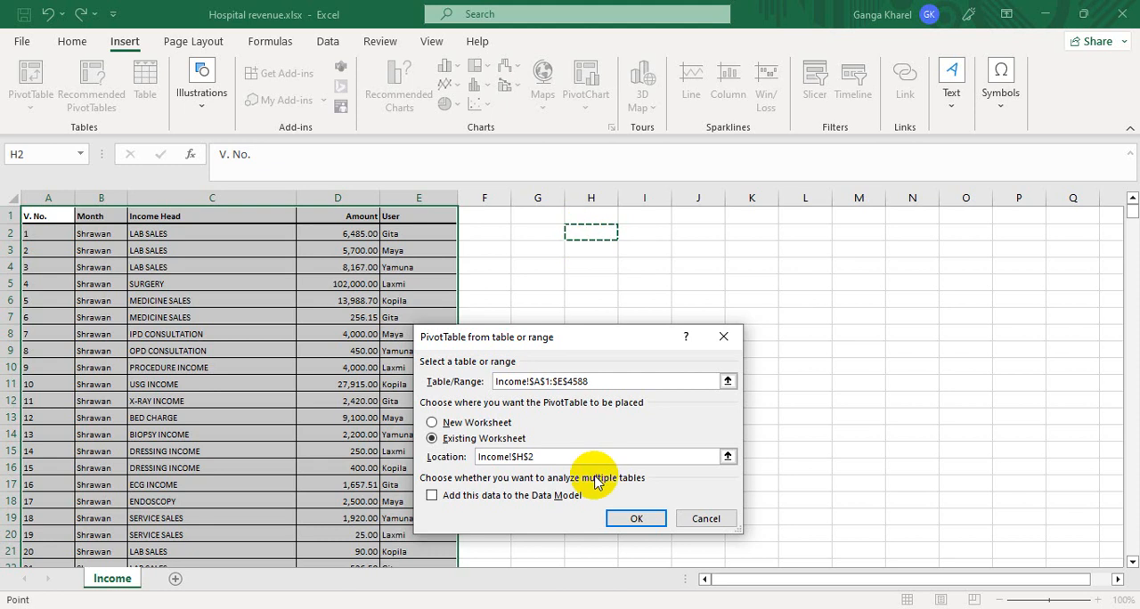
left_click(622, 520)
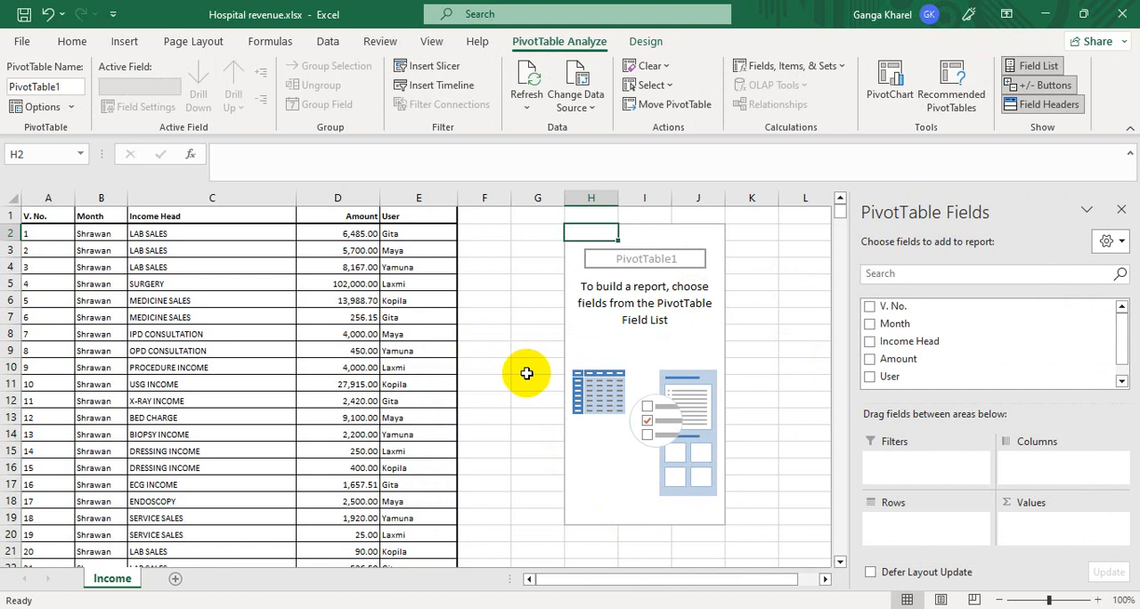
- Create a second PivotTable from the income table A1:E4588, placed in a new worksheet
left_click(30, 219)
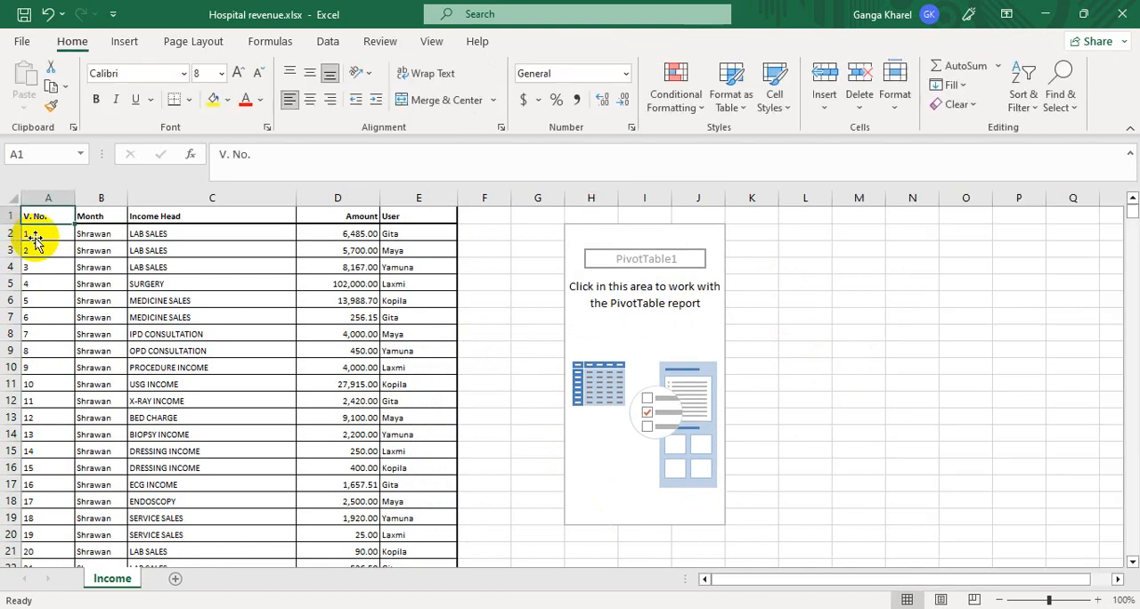
key("ctrl+shift+Right")
key("ctrl+shift+Down")
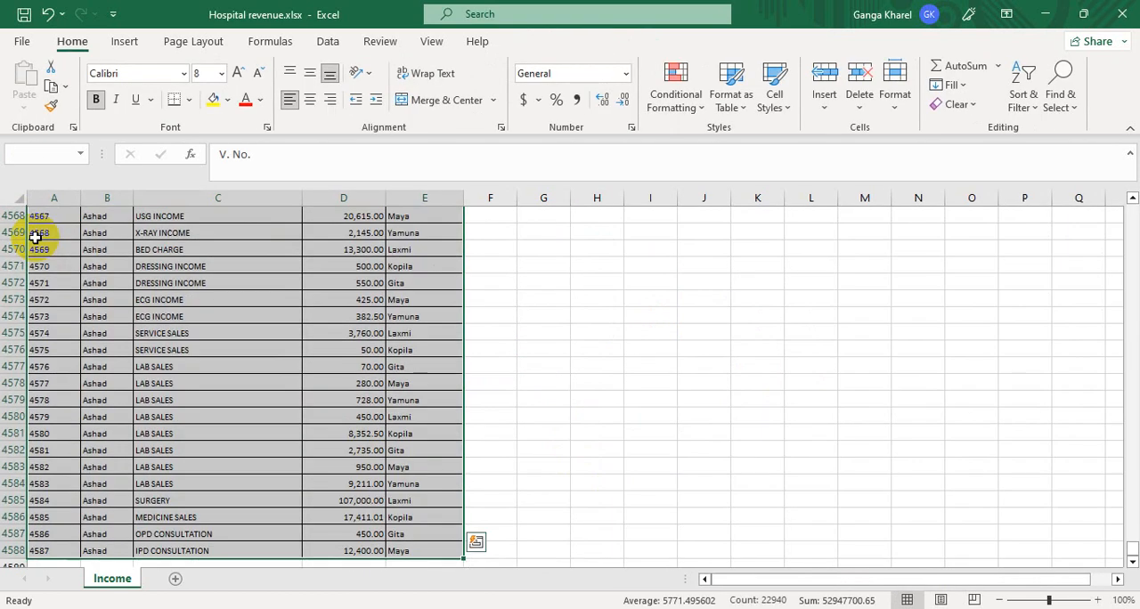
left_click(114, 47)
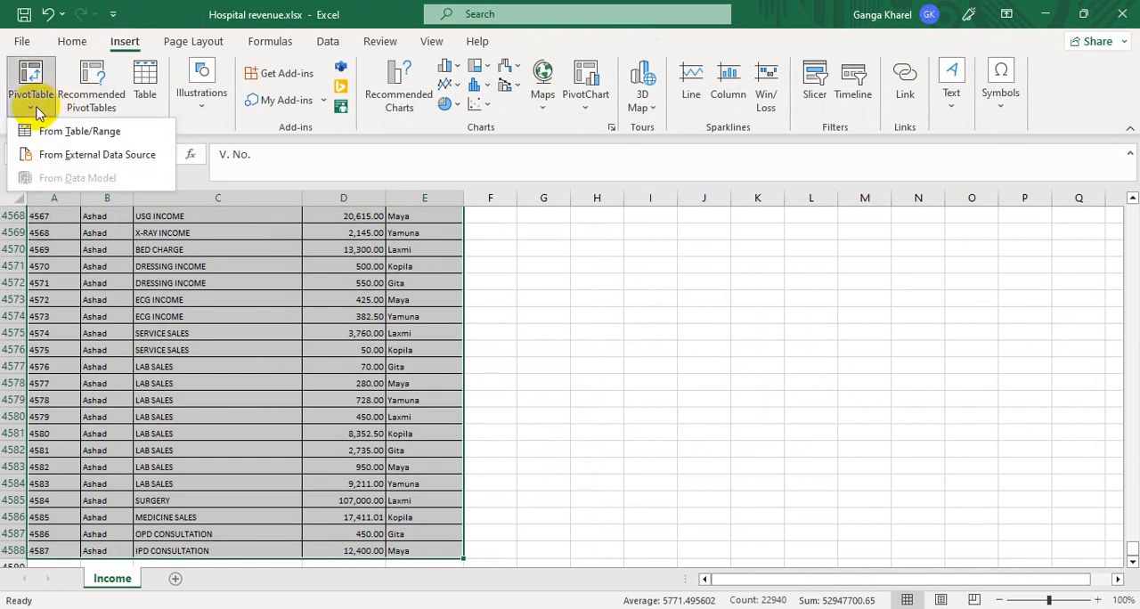
left_click(52, 156)
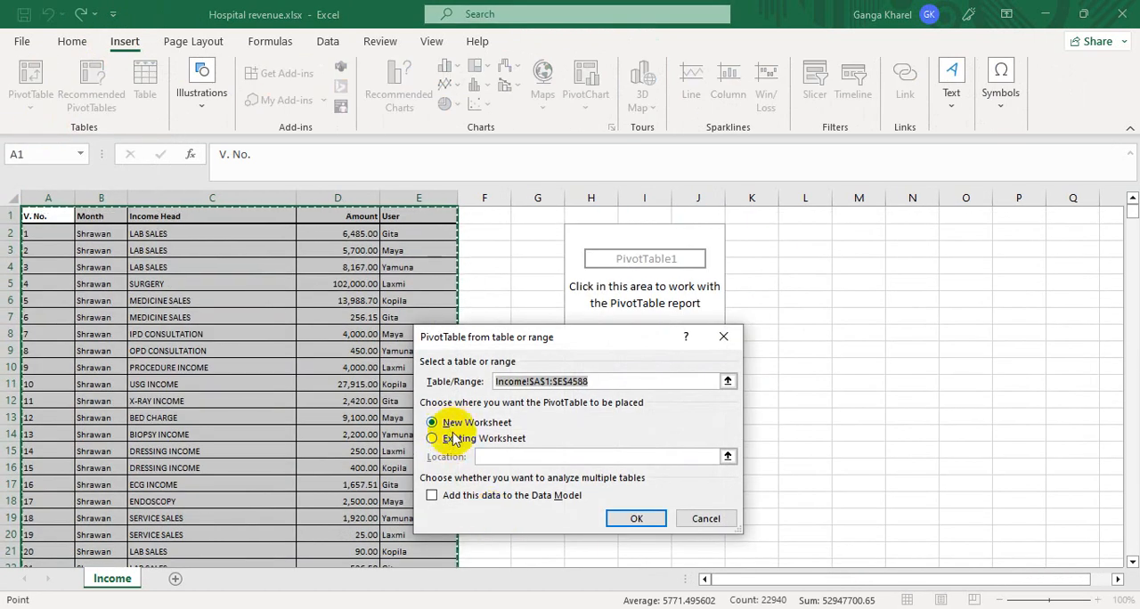
left_click(615, 520)
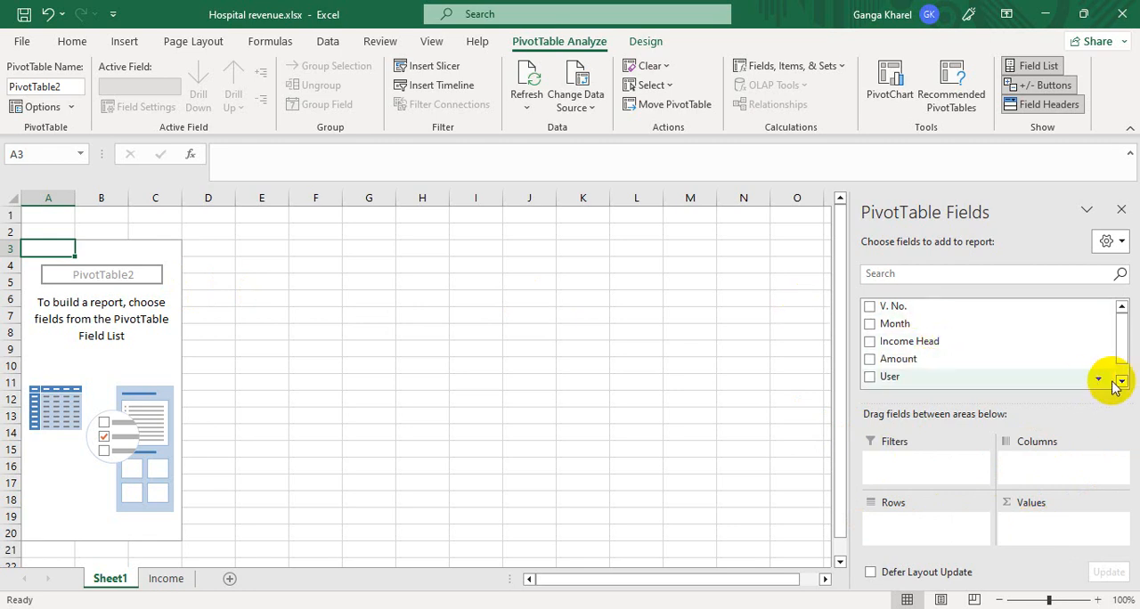
- Try the Month field as row labels in the new PivotTable and remove it again
mouse_move(1123, 338)
left_mouse_down()
mouse_move(1124, 356)
mouse_move(1123, 326)
left_mouse_up()
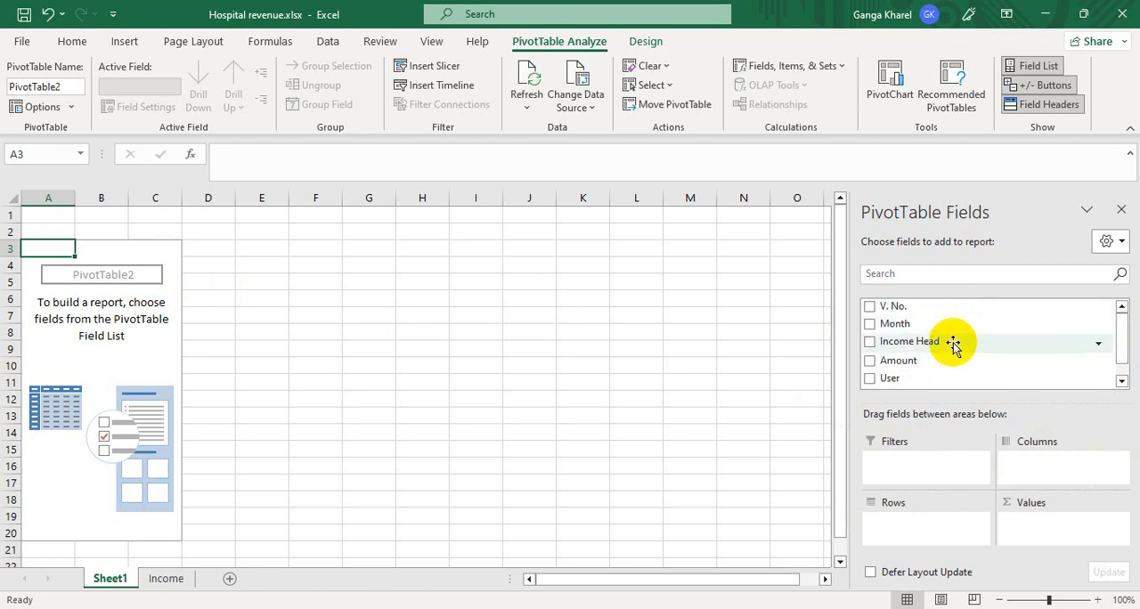
left_click(870, 325)
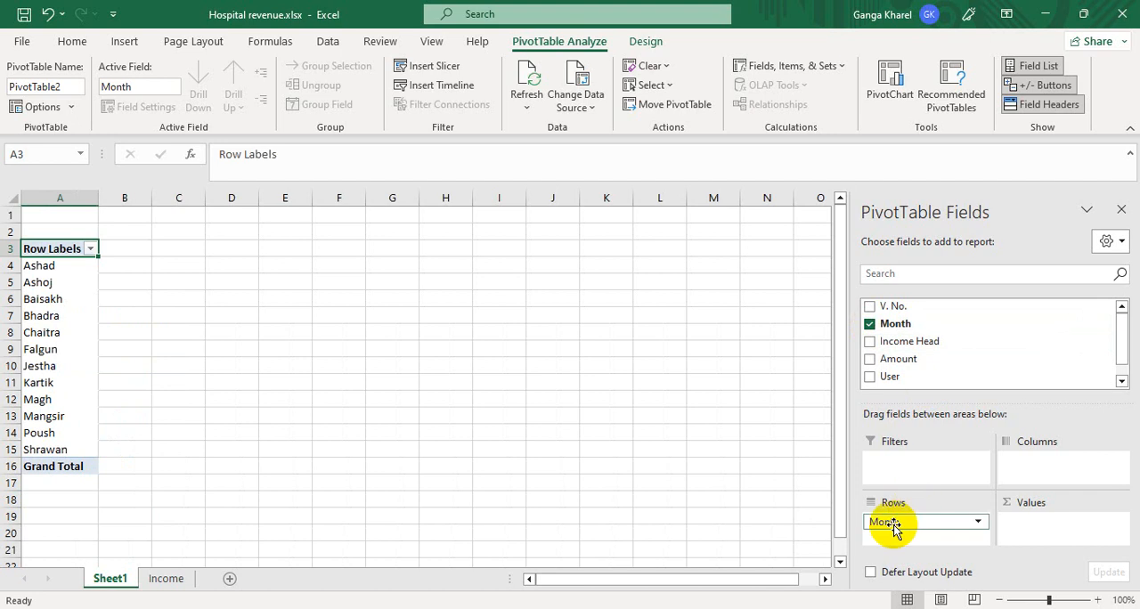
left_click_drag(894, 525, 964, 426)
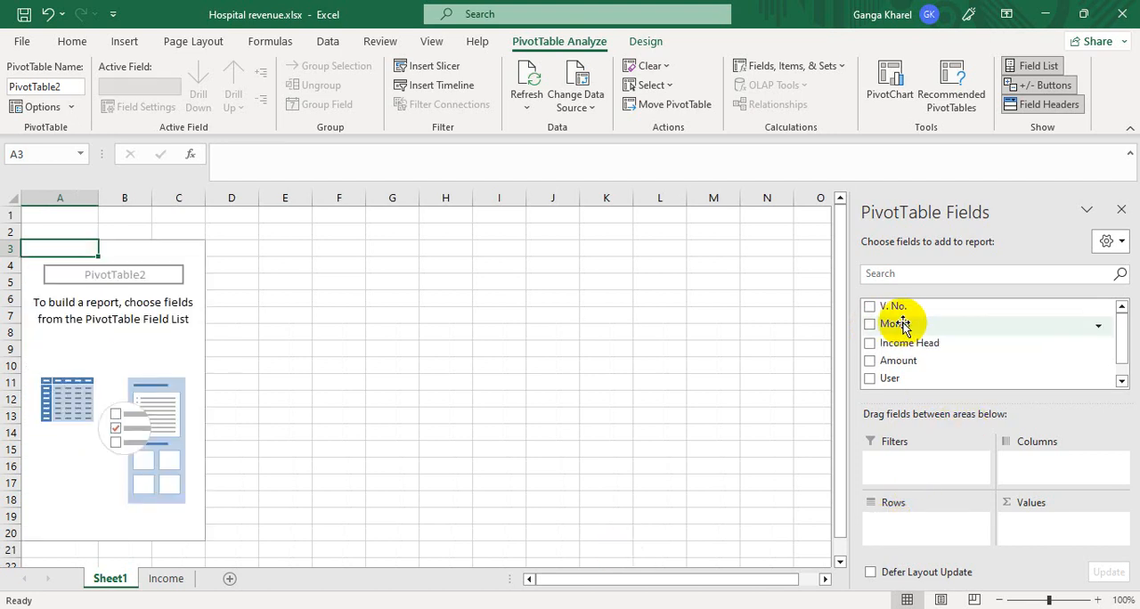
- Use Month as the PivotTable's report filter and Income Head as its row field
left_click_drag(901, 326, 902, 461)
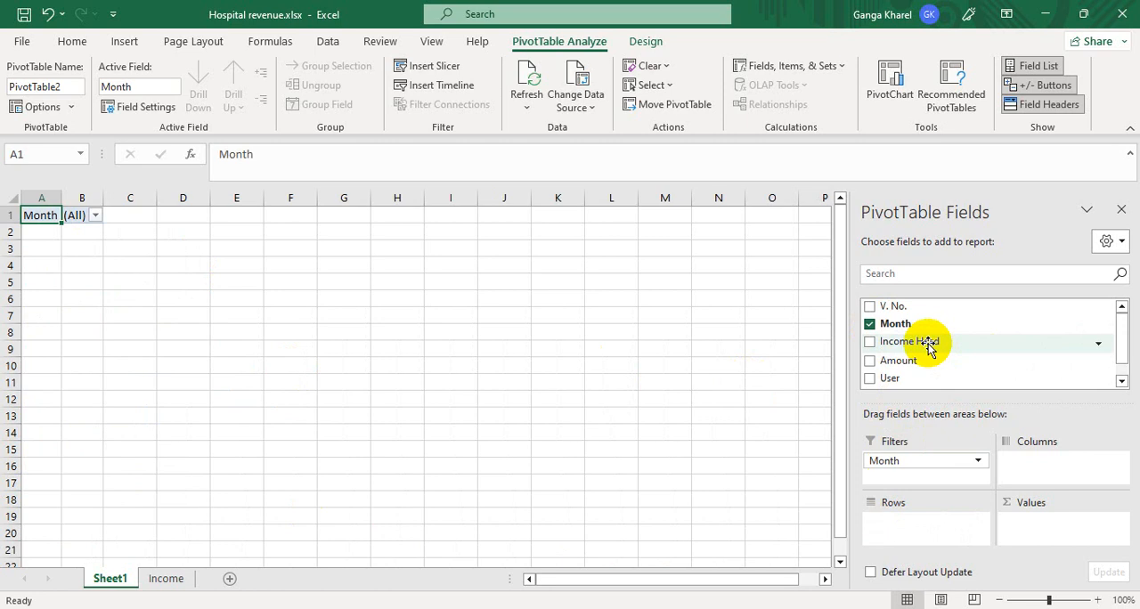
left_click_drag(929, 345, 916, 528)
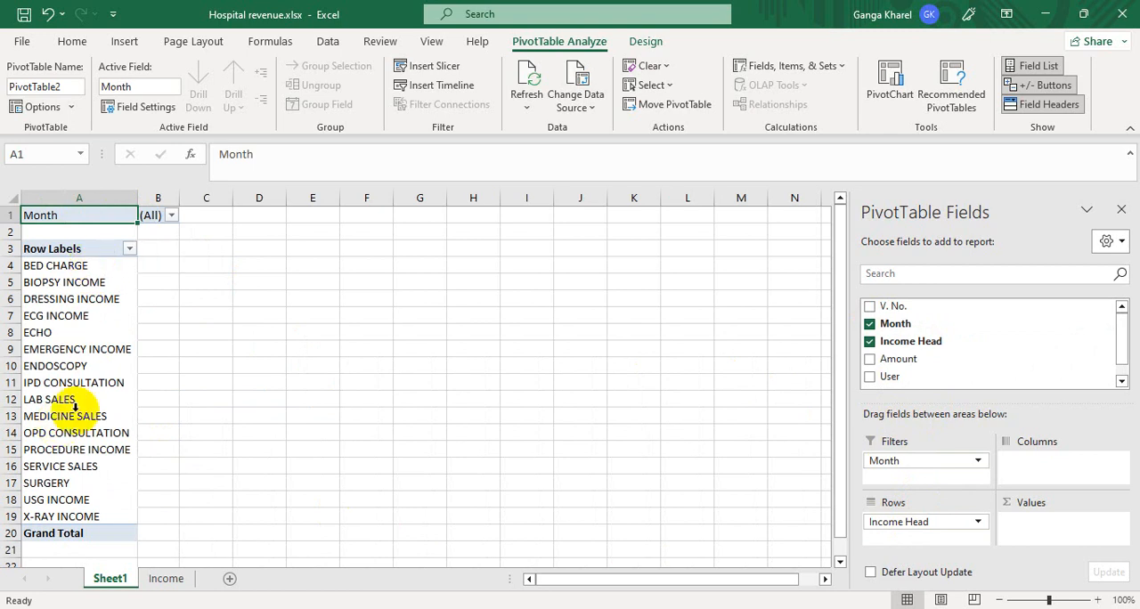
- Review the income heads listed as row labels in the PivotTable, from BED CHARGE to X-RAY INCOME
left_click(54, 270)
key("shift+Down")
key("shift+Down")
key("shift+Down")
key("shift+Down")
key("shift+Down")
key("shift+Down")
key("shift+Down")
key("shift+Down")
key("shift+Down")
key("shift+Down")
key("shift+Down")
key("shift+Down")
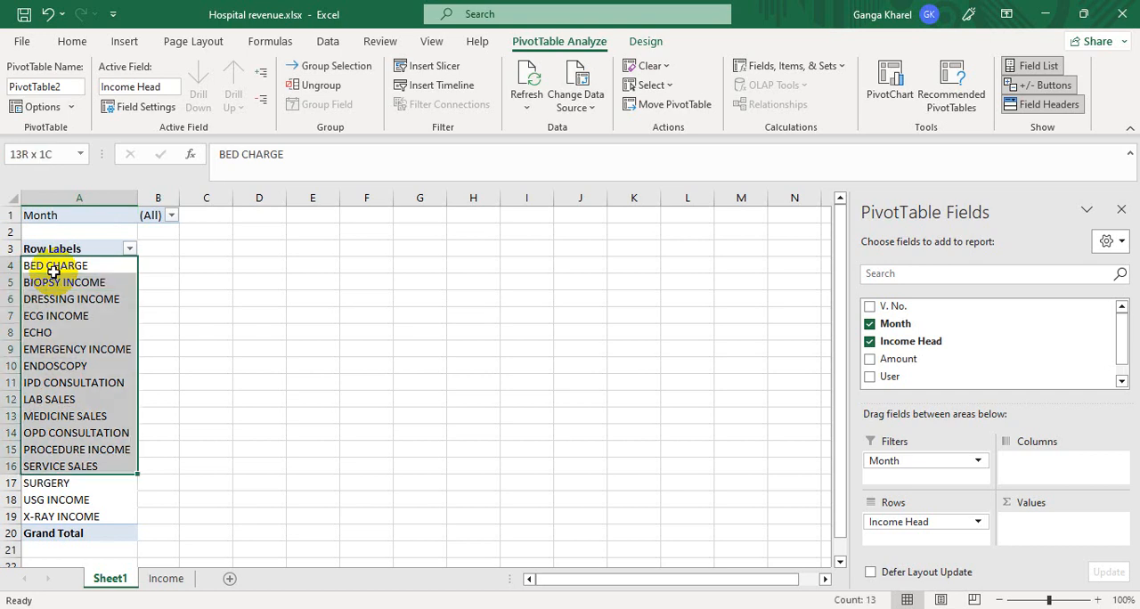
key("shift+Down")
key("shift+Down")
key("shift+Down")
key("shift+Up")
key("shift+Up")
key("shift+Up")
key("shift+Up")
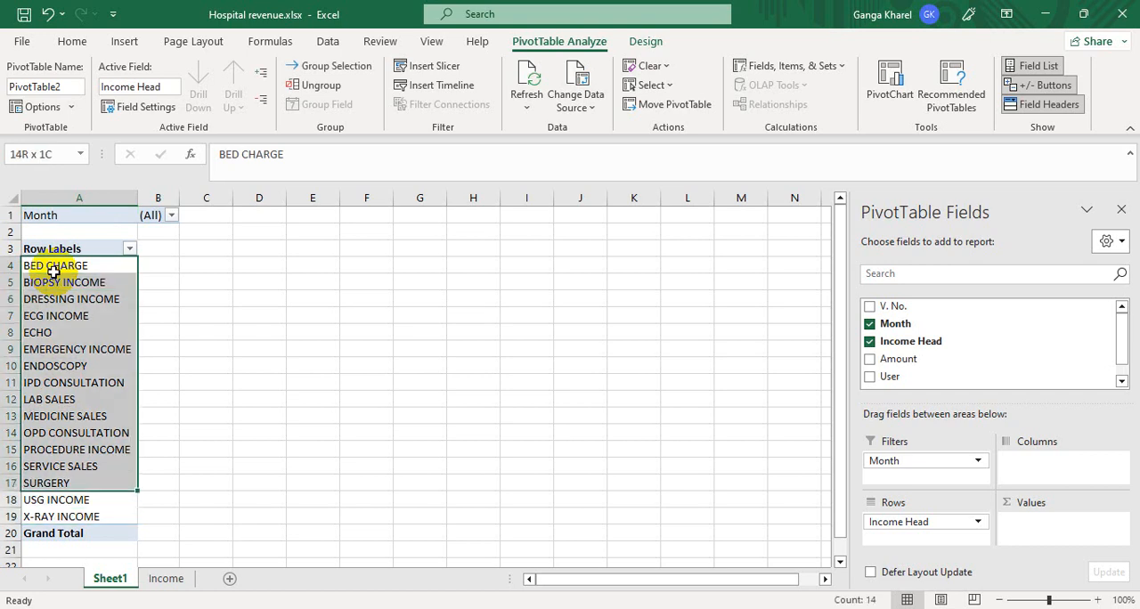
key("shift+Down")
key("shift+Down")
key("Down")
key("Down")
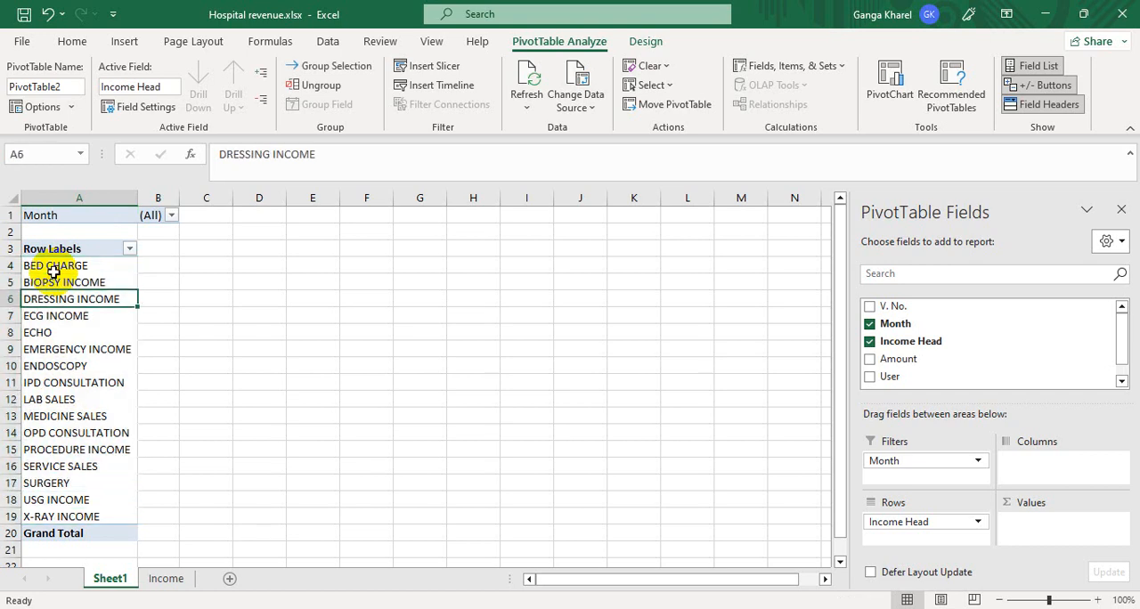
key("Down")
key("Up")
key("Up")
key("Up")
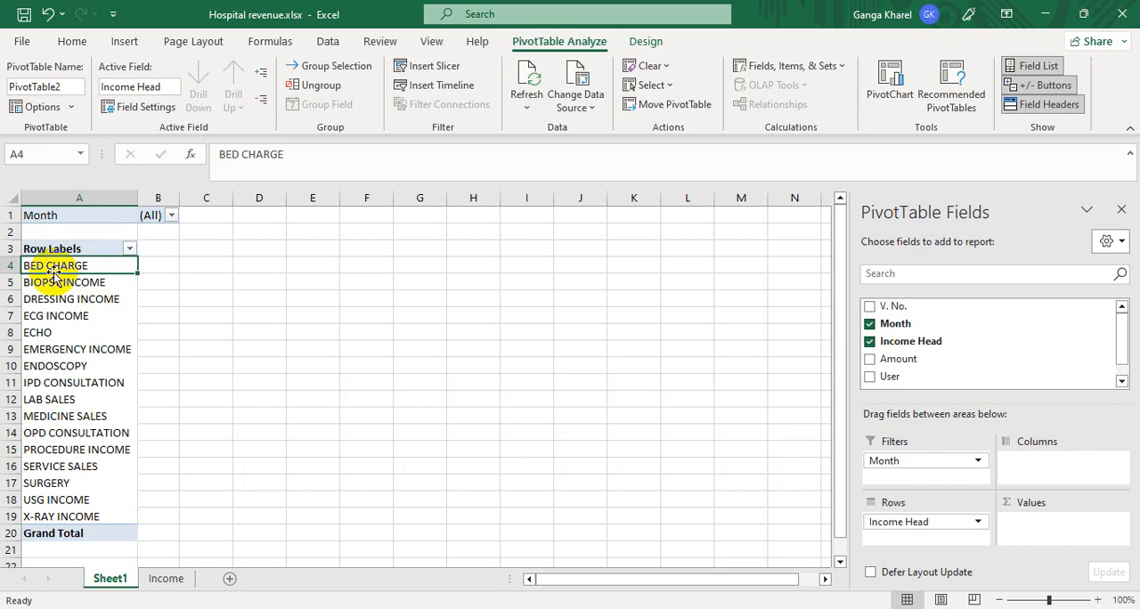
key("shift+Down")
key("shift+Down")
key("shift+Down")
key("shift+Down")
key("shift+Down")
key("shift+Down")
key("shift+Down")
key("shift+Down")
key("shift+Down")
key("shift+Down")
key("shift+Down")
key("shift+Down")
key("shift+Down")
key("shift+Down")
key("shift+Down")
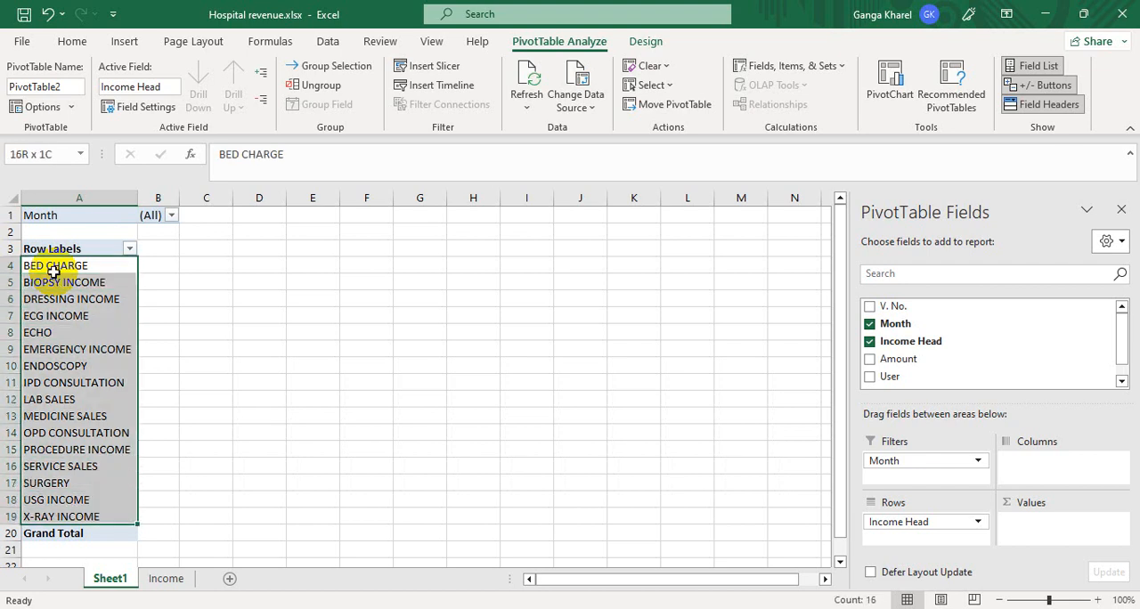
left_click(175, 272)
left_click(92, 303)
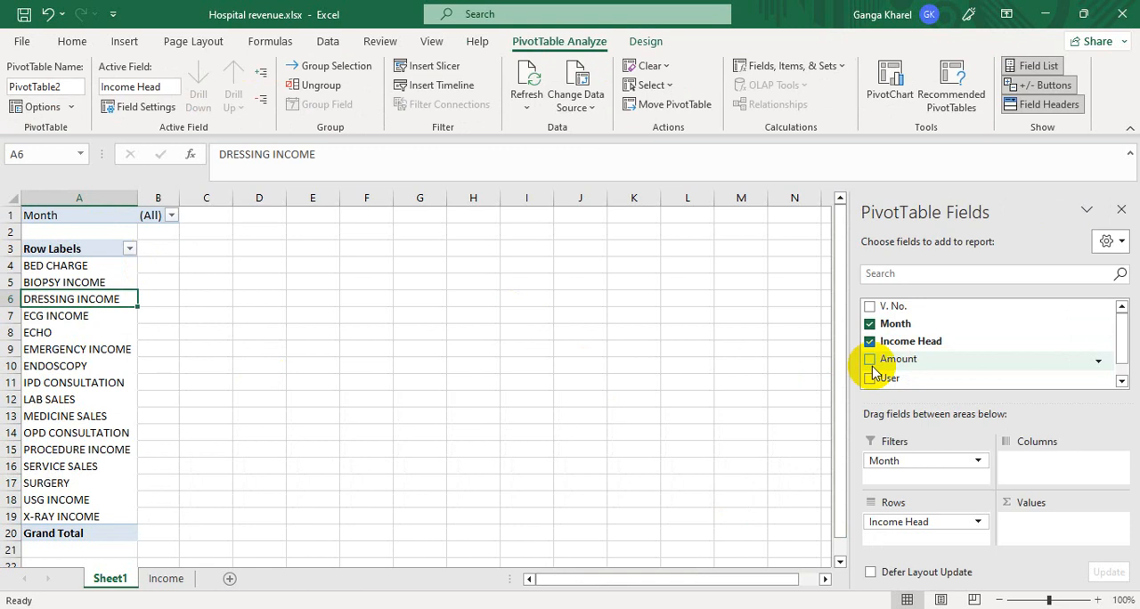
- Add Amount as the PivotTable's summed value field and filter the report to the month Ashad
left_click(868, 360)
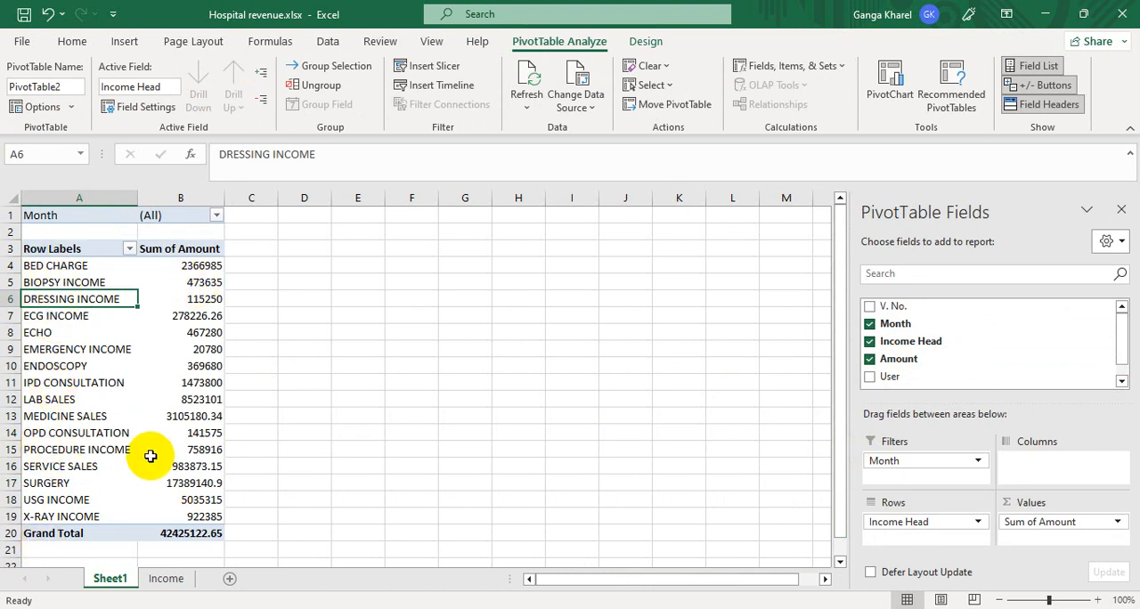
left_click(216, 215)
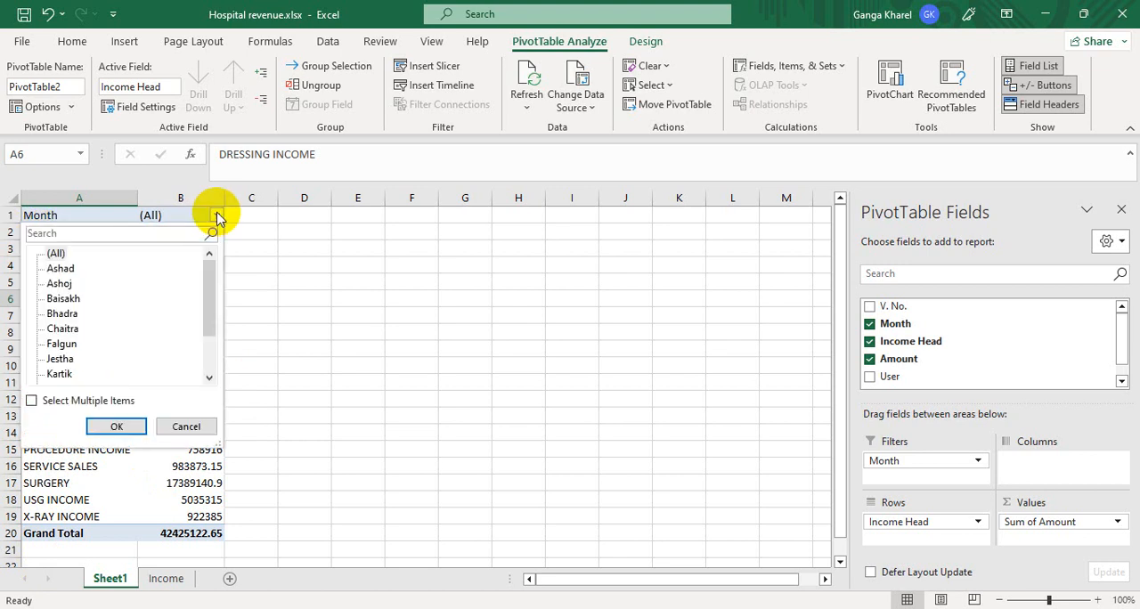
left_click(62, 269)
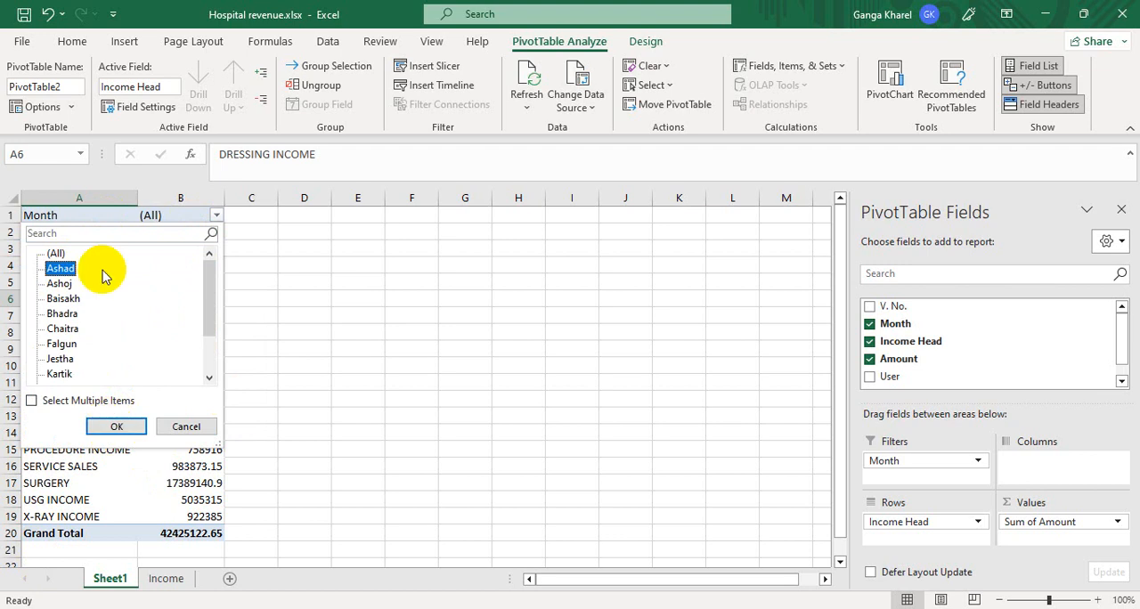
left_click(102, 427)
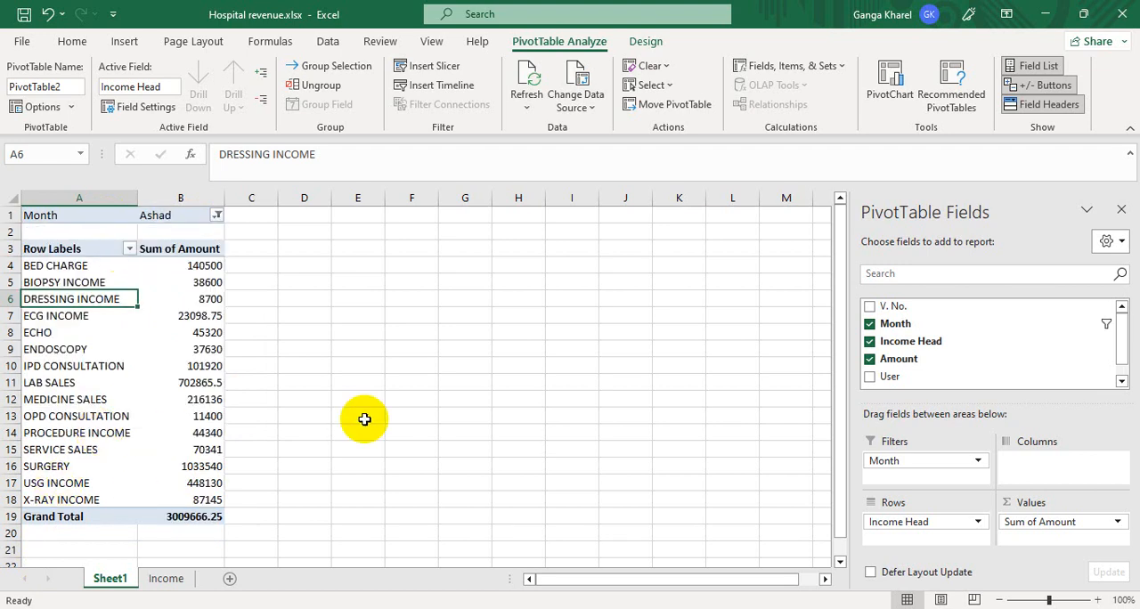
- Filter the PivotTable to the month Ashoj, and extend the filter to both Ashoj and Baisakh
left_click(217, 216)
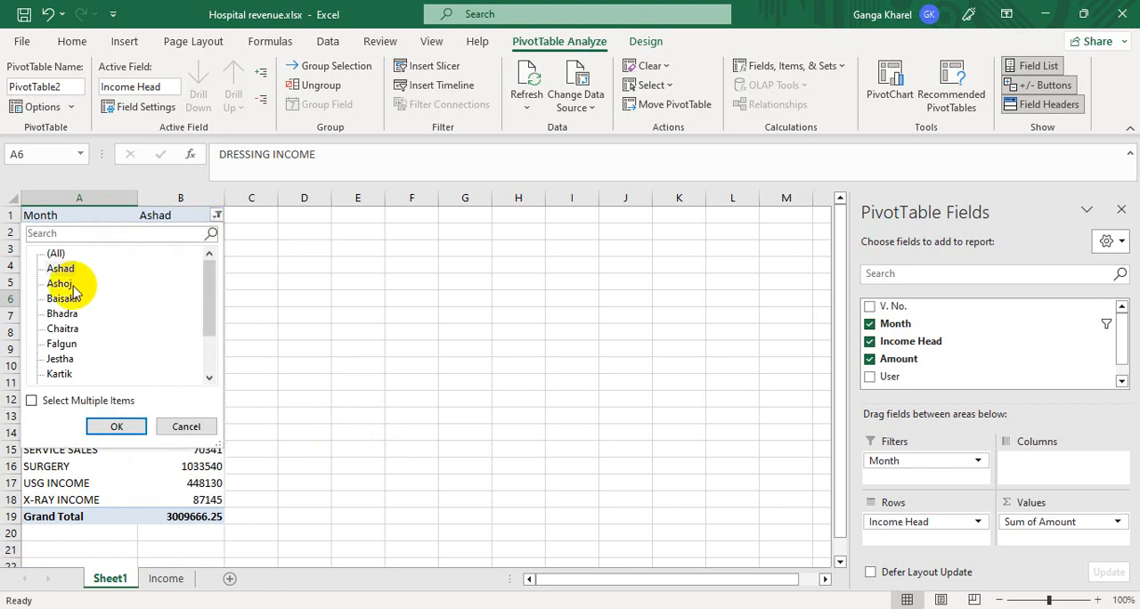
left_click(116, 426)
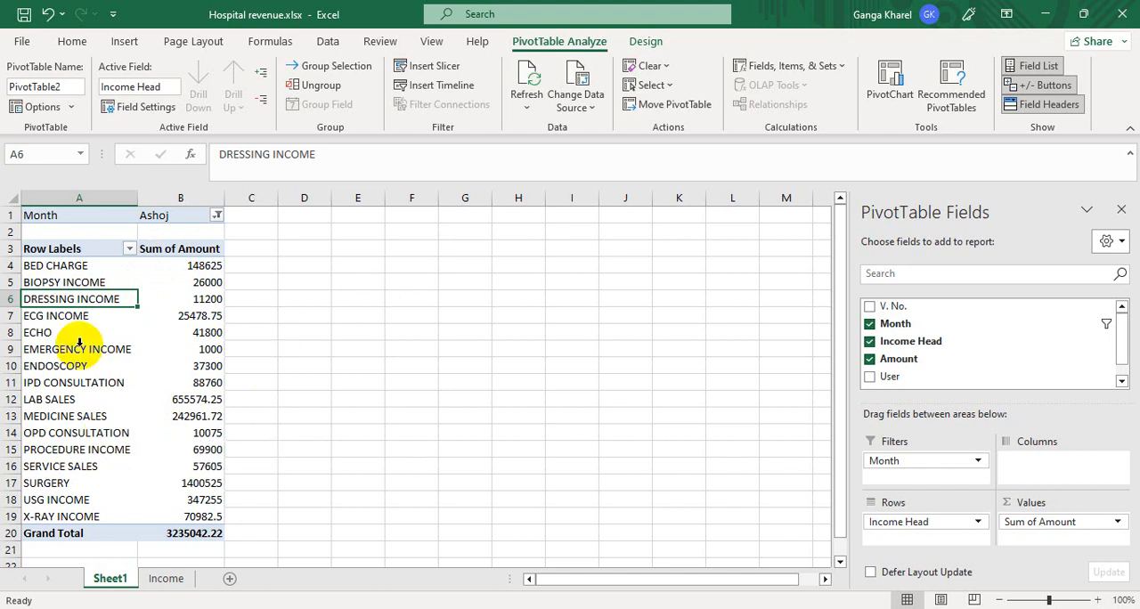
left_click(217, 218)
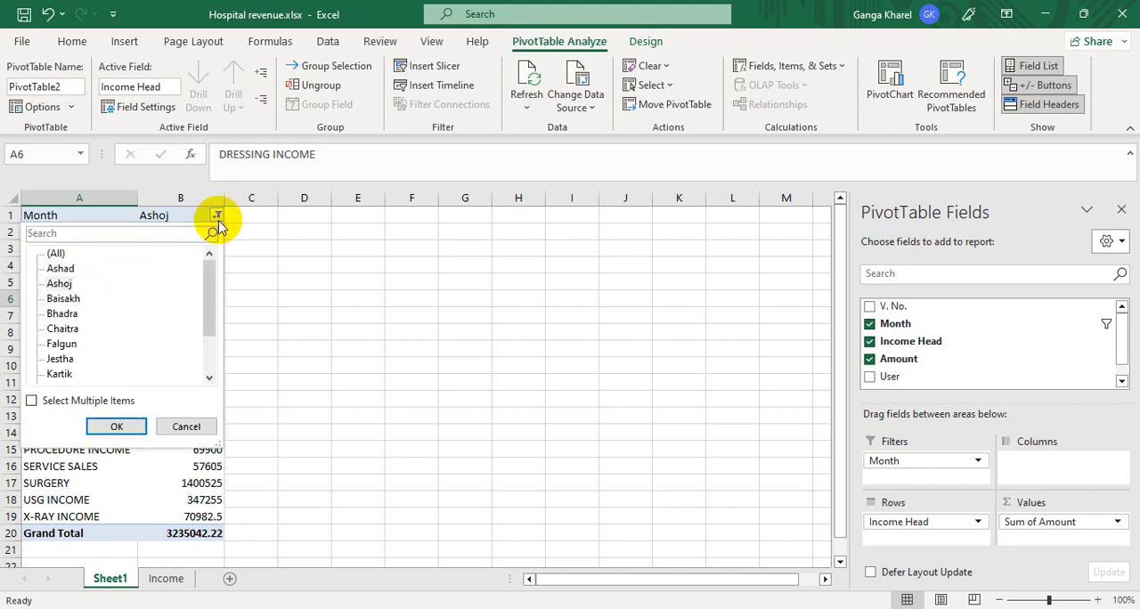
left_click(33, 401)
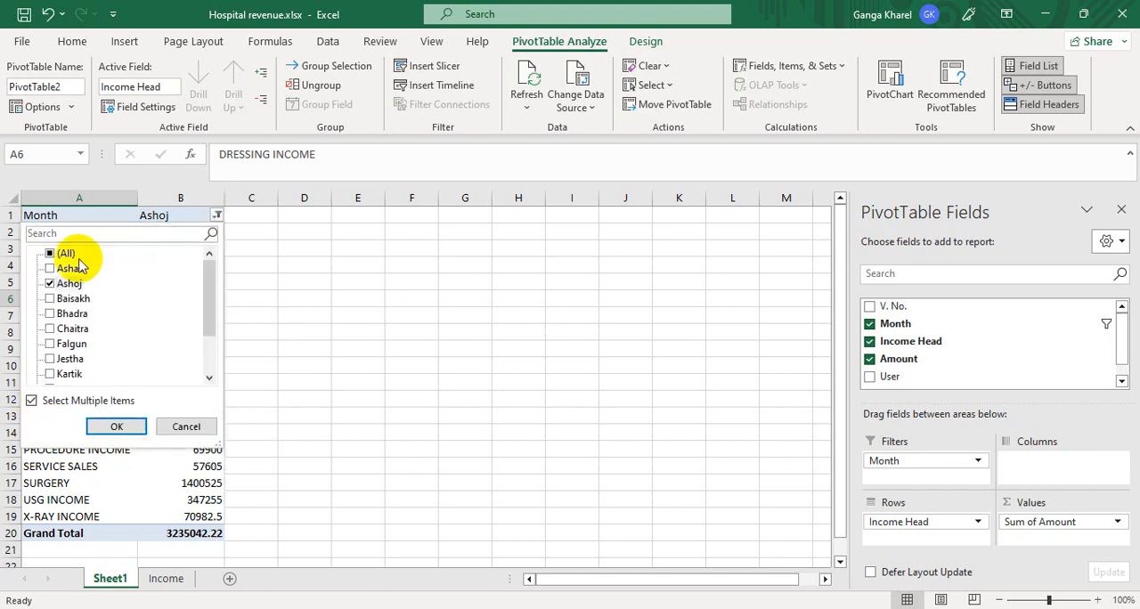
left_click(50, 299)
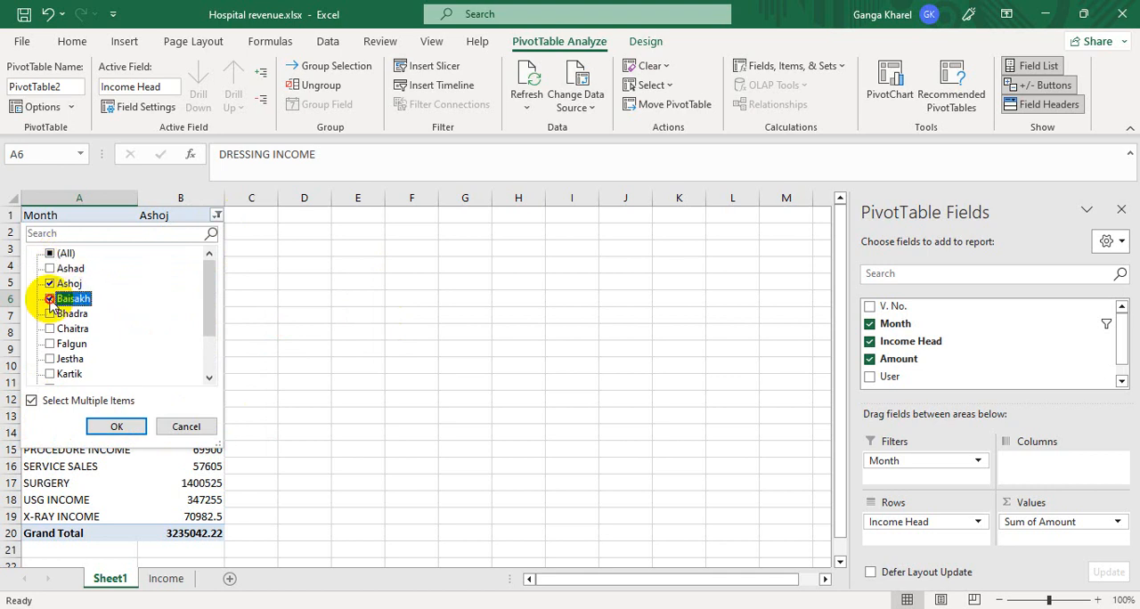
left_click(107, 424)
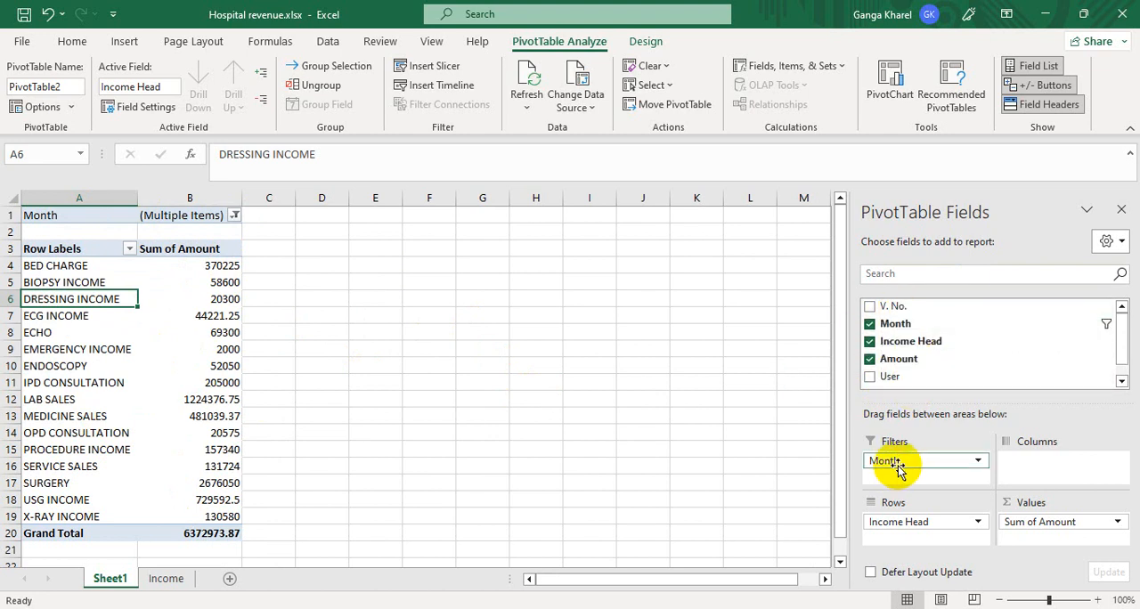
- Replace Month with User as the PivotTable's report filter and show only the first listed user's income
left_click_drag(895, 461, 733, 475)
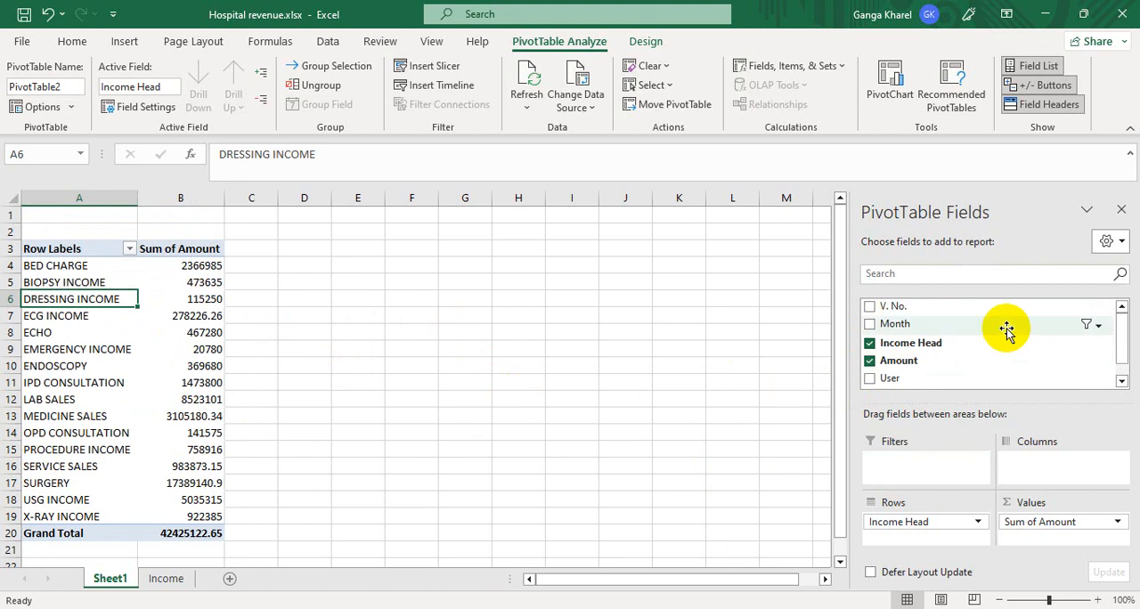
left_click_drag(893, 377, 908, 467)
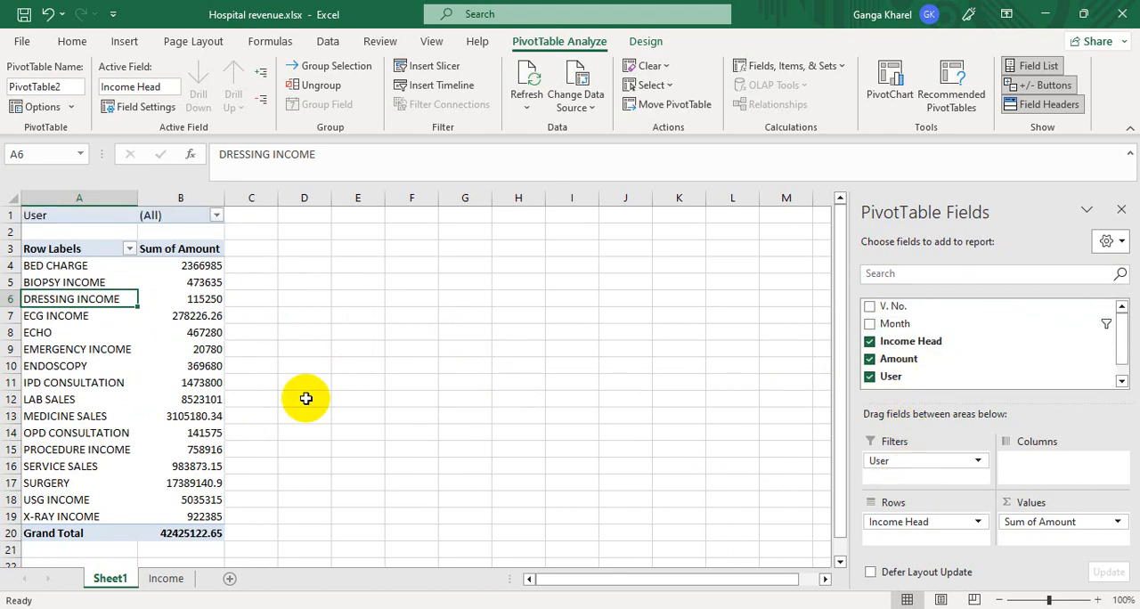
left_click(216, 215)
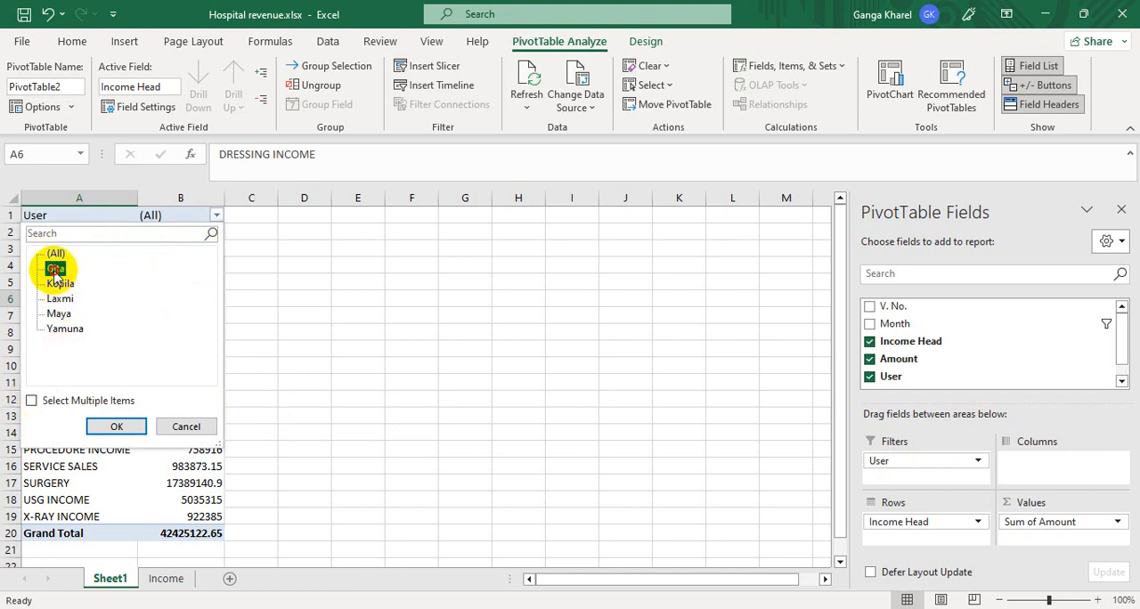
left_click(104, 432)
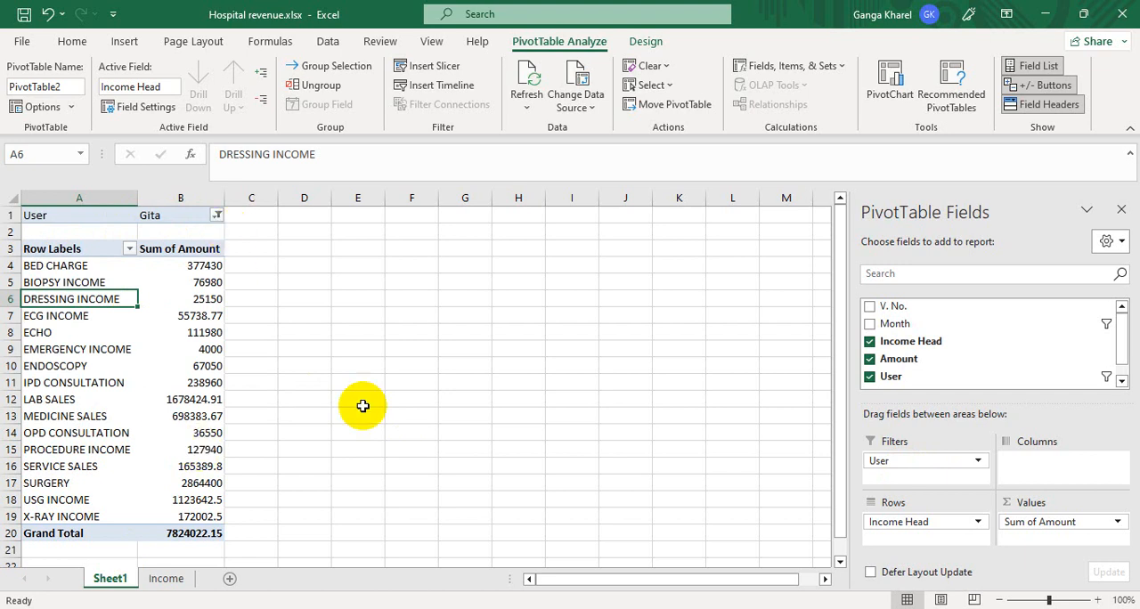
- Filter the report to the second listed user's income, and remove User from the report filter
left_click(217, 216)
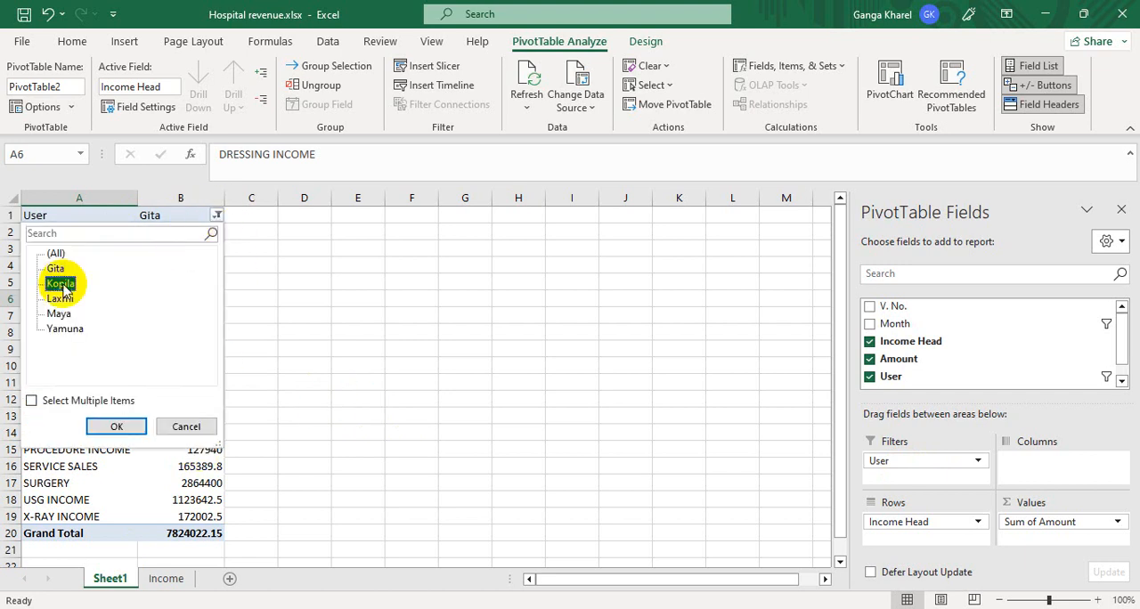
left_click(98, 427)
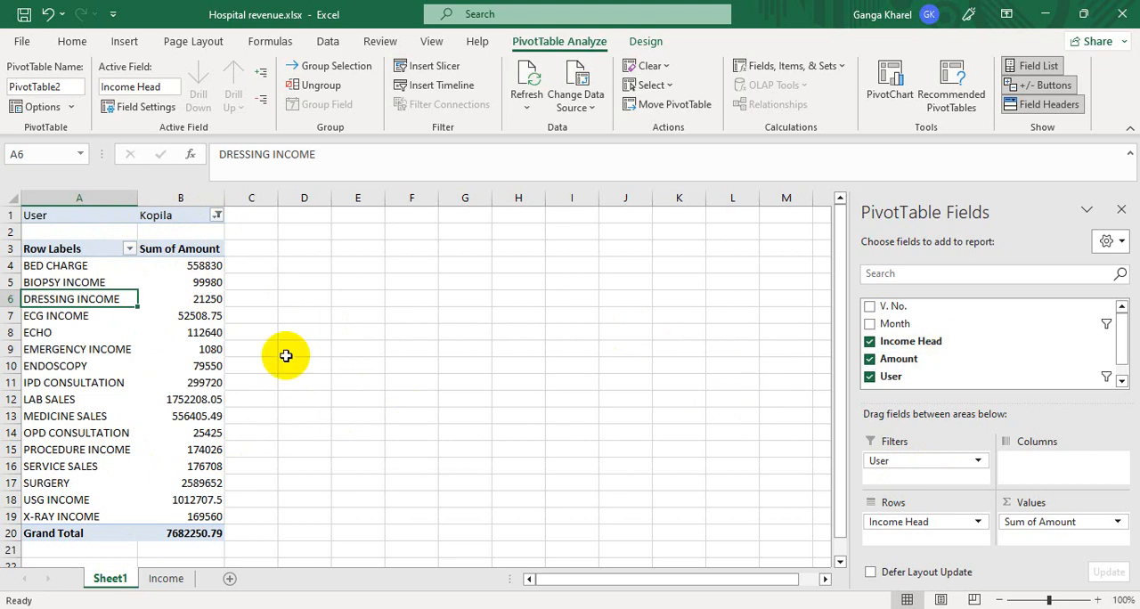
left_click(216, 215)
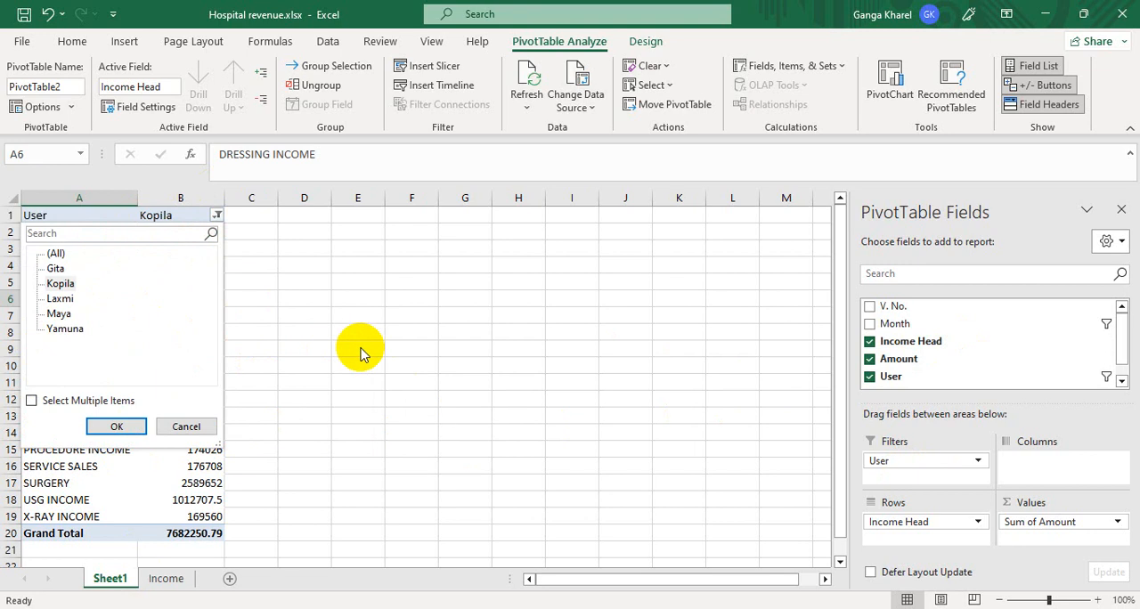
left_click(315, 285)
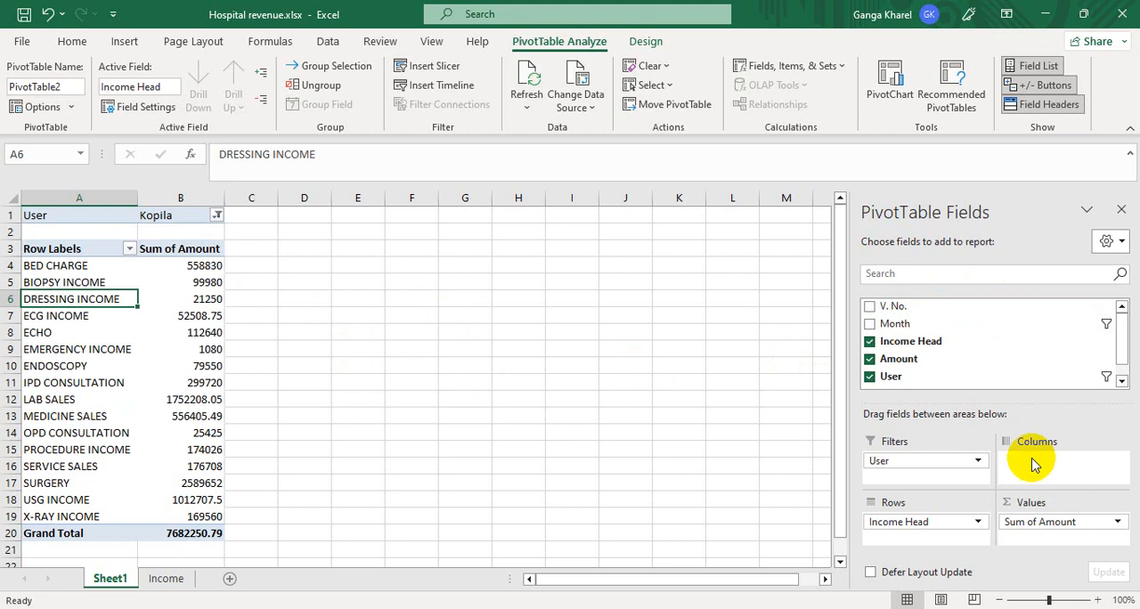
left_click_drag(895, 461, 629, 471)
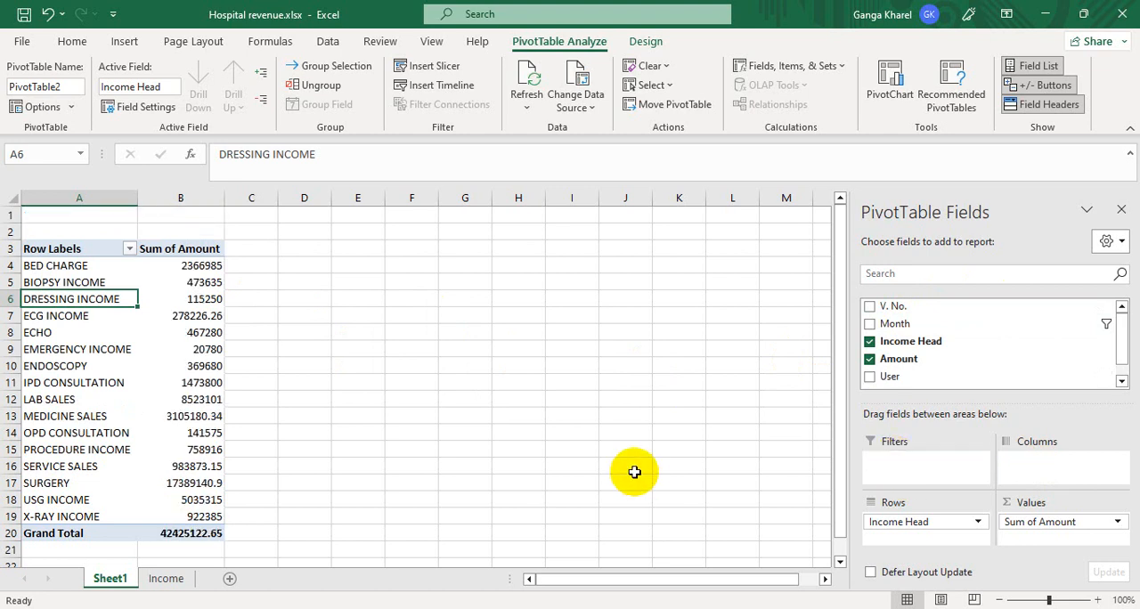
- Add V. No., Month and User to the row fields, in the order V. No., Month, Income Head, User
left_click_drag(892, 305, 896, 511)
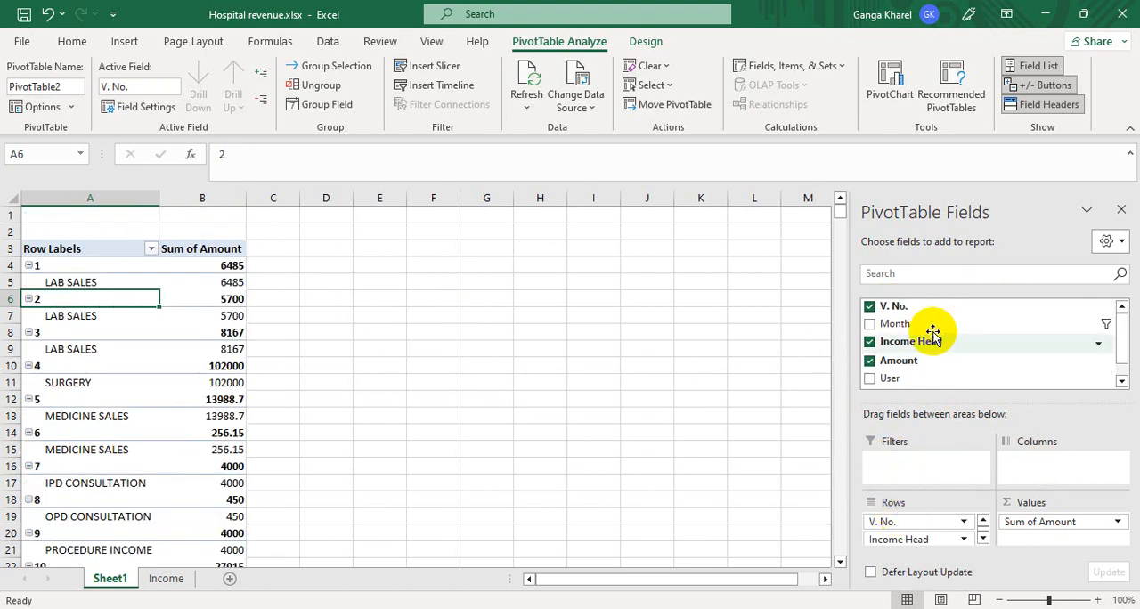
left_click_drag(888, 327, 882, 530)
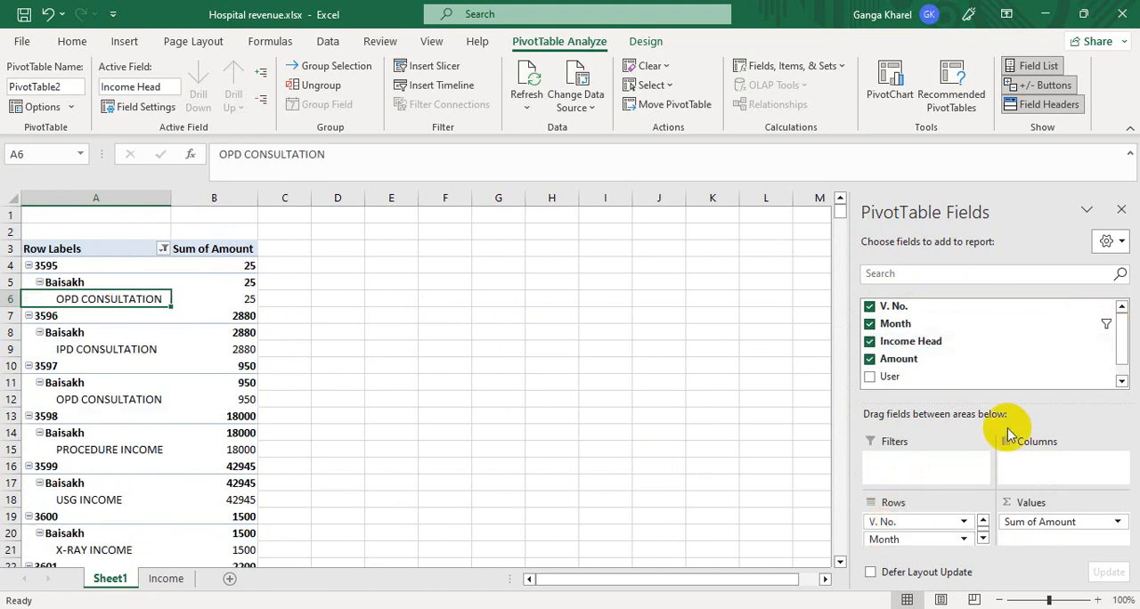
left_click(1121, 382)
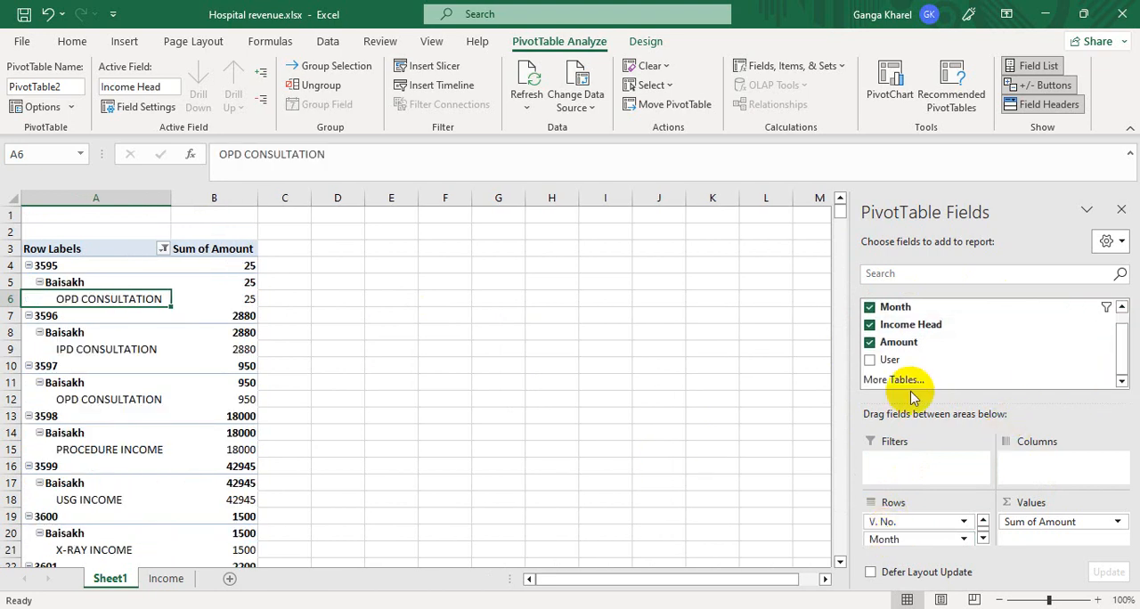
left_click_drag(893, 359, 903, 545)
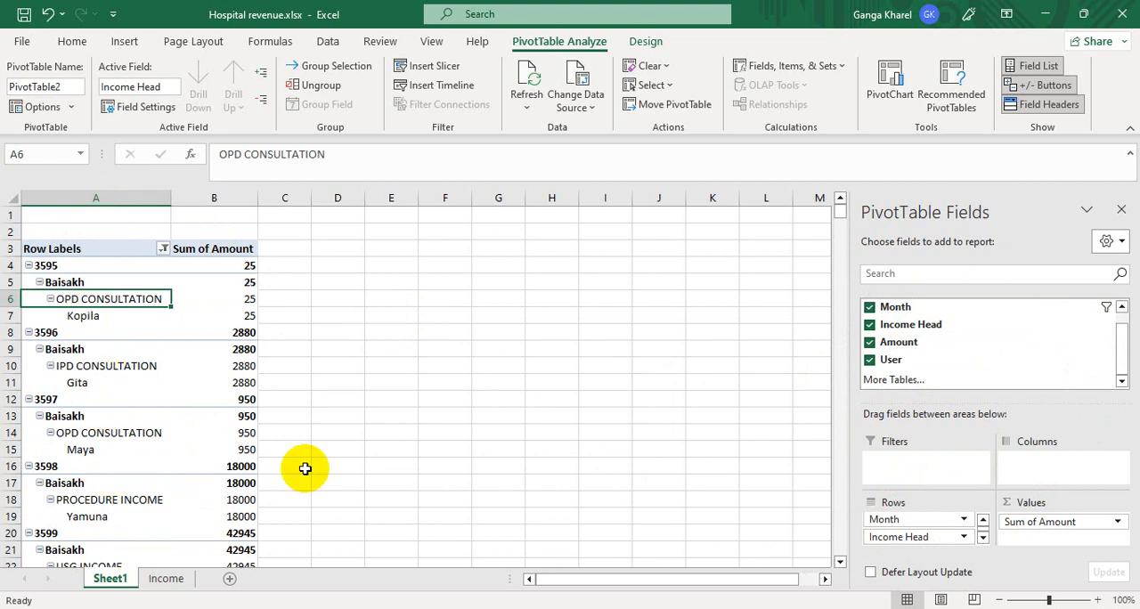
- Show the PivotTable report in tabular form
left_click(285, 315)
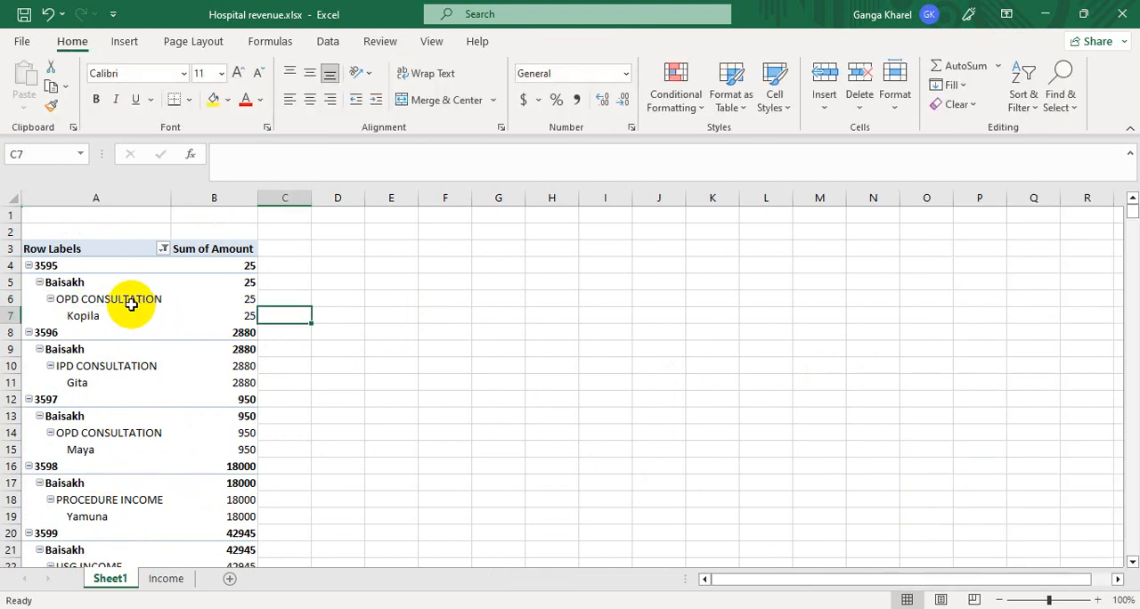
left_click(83, 308)
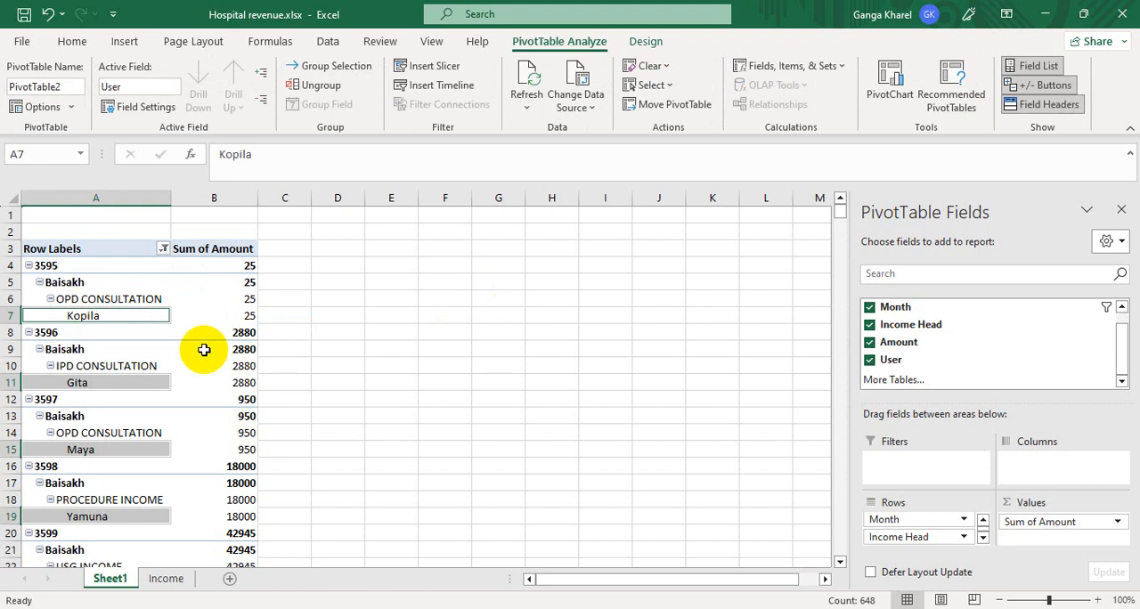
left_click(104, 270)
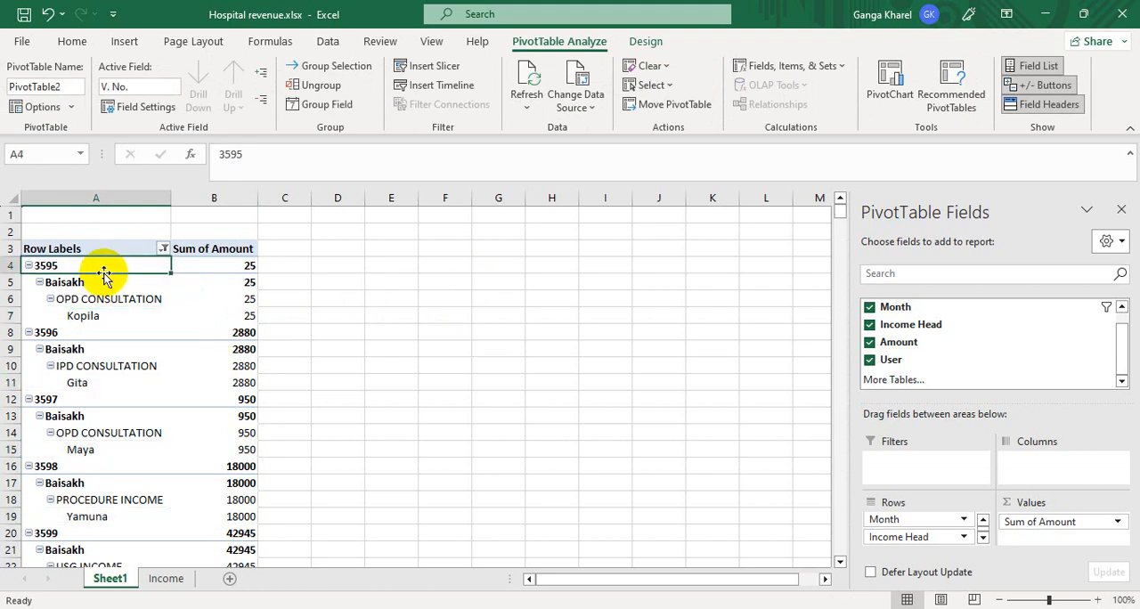
left_click(634, 49)
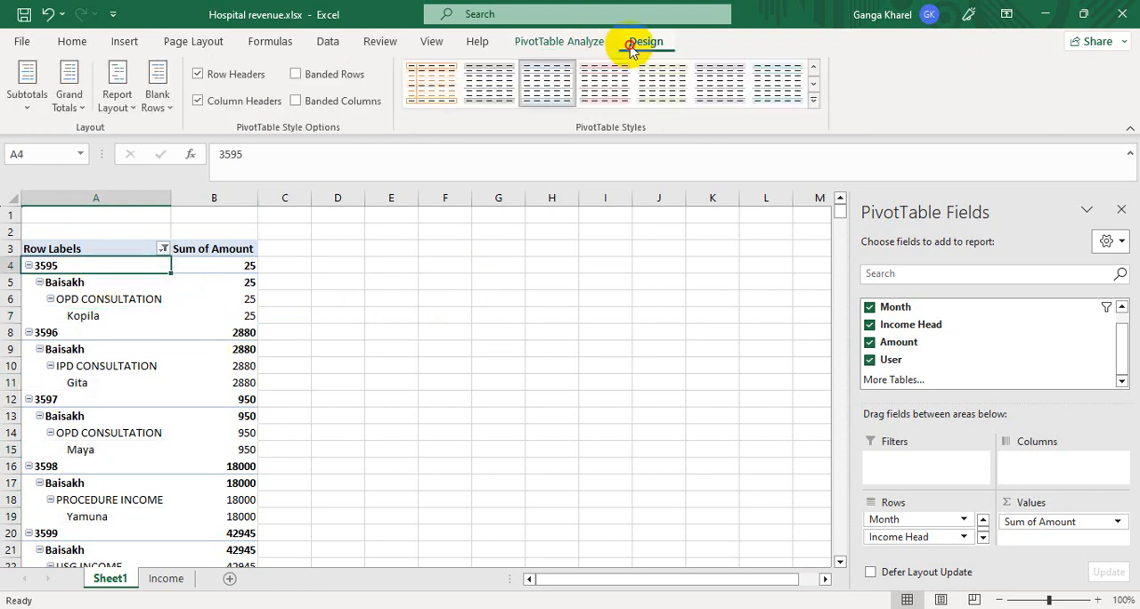
left_click(135, 105)
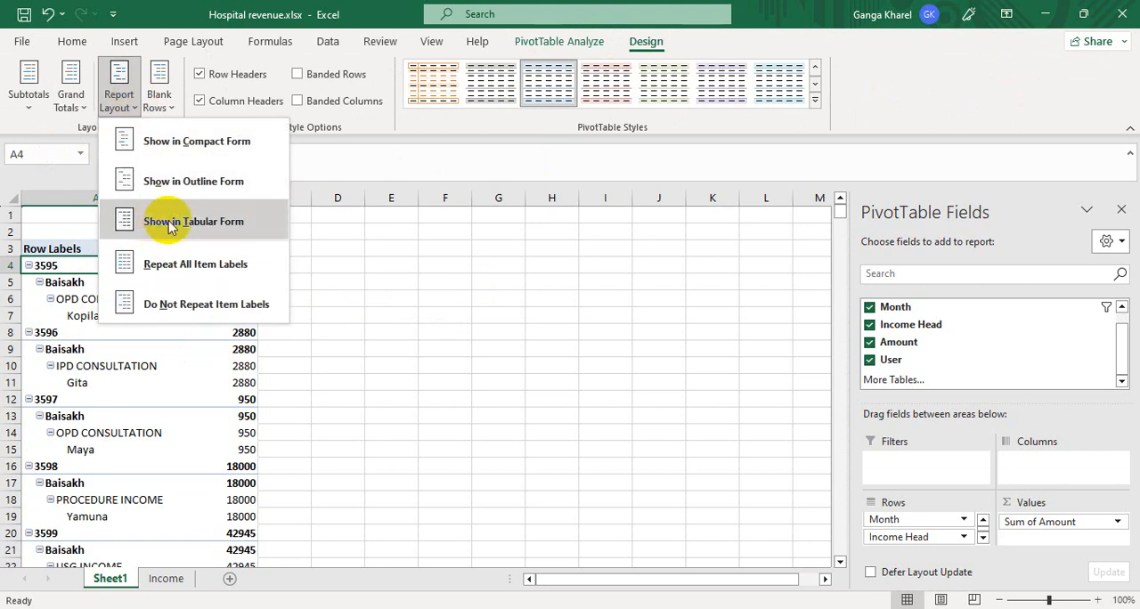
left_click(169, 224)
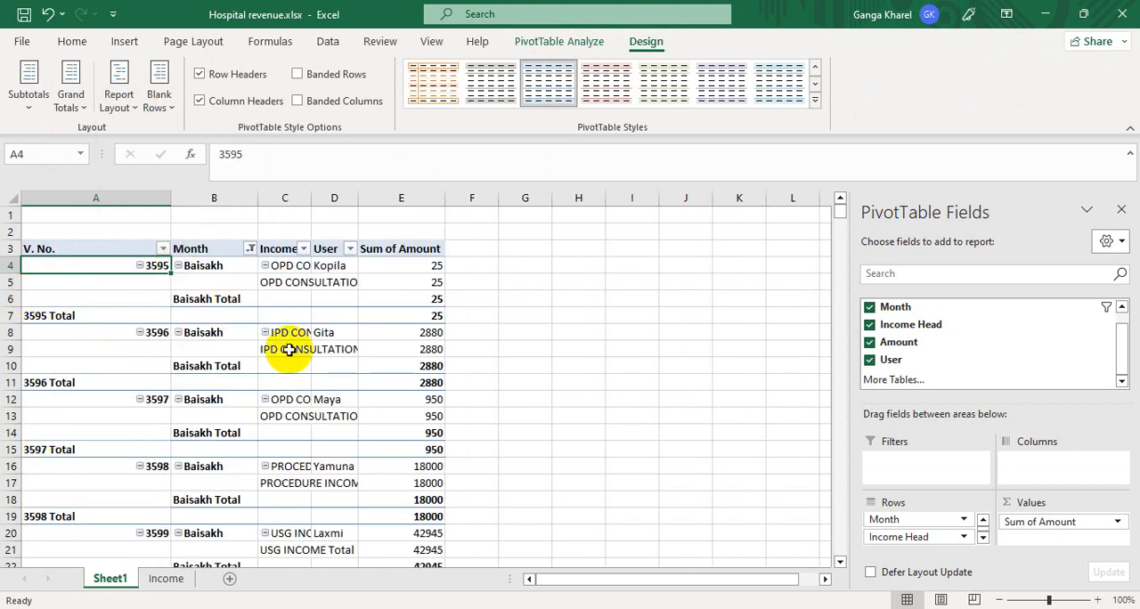
- Include all months in the PivotTable's Month column filter
left_click(250, 250)
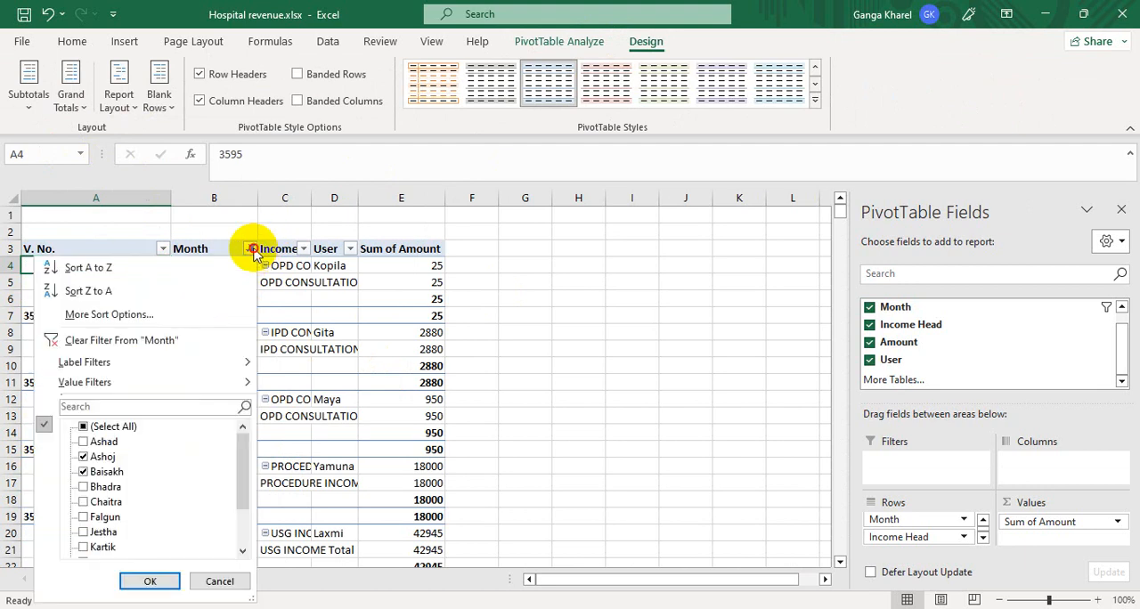
left_click(114, 427)
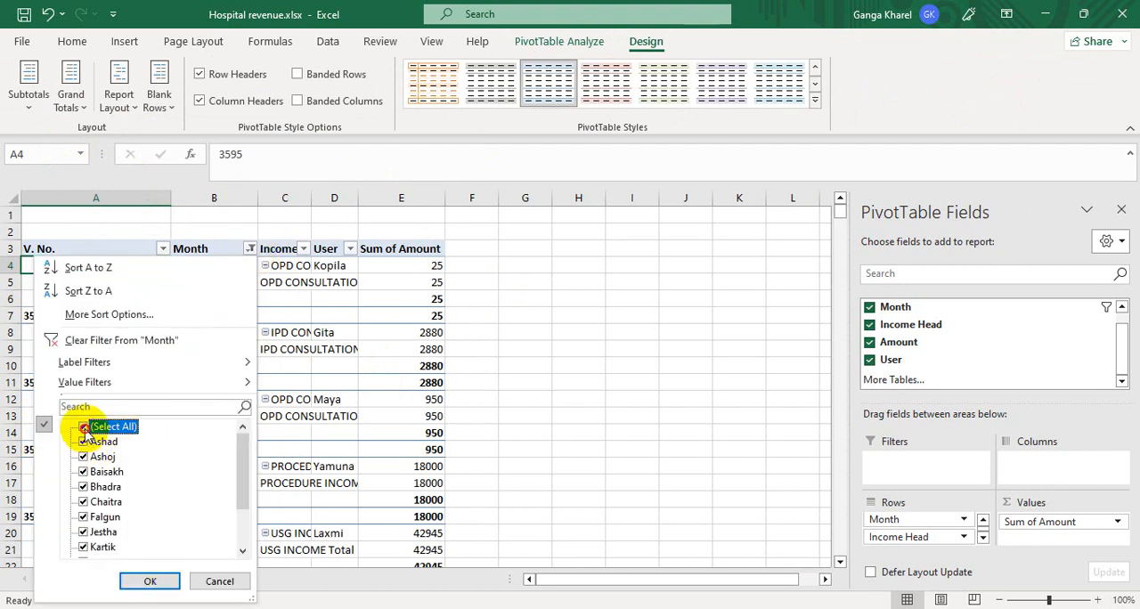
left_click(130, 581)
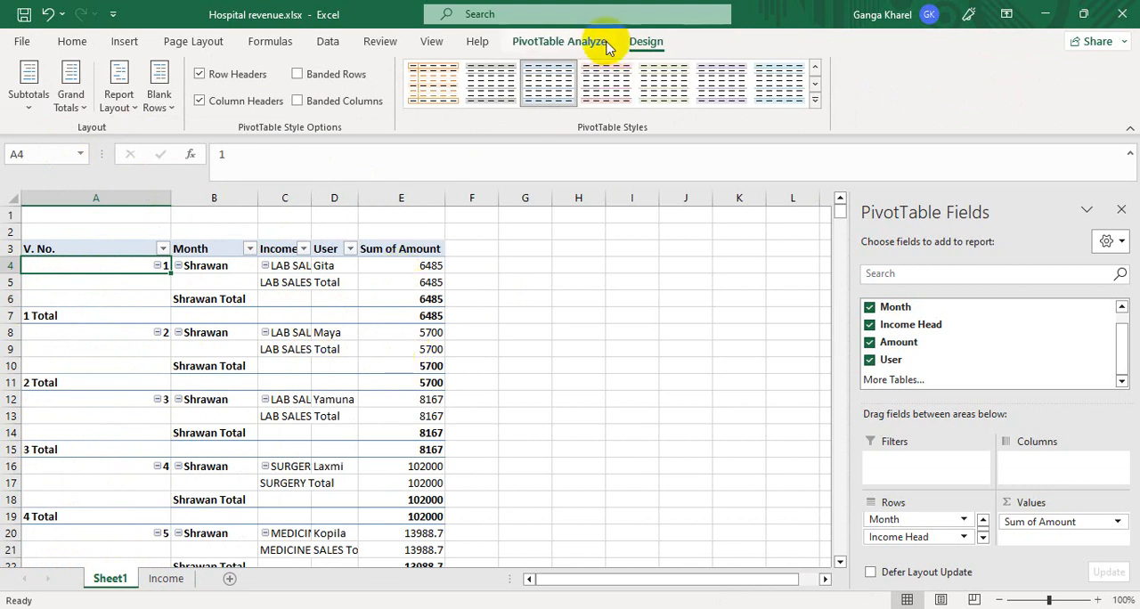
- Hide all PivotTable subtotals and turn grand totals off for rows and columns
left_click(32, 103)
left_click(72, 140)
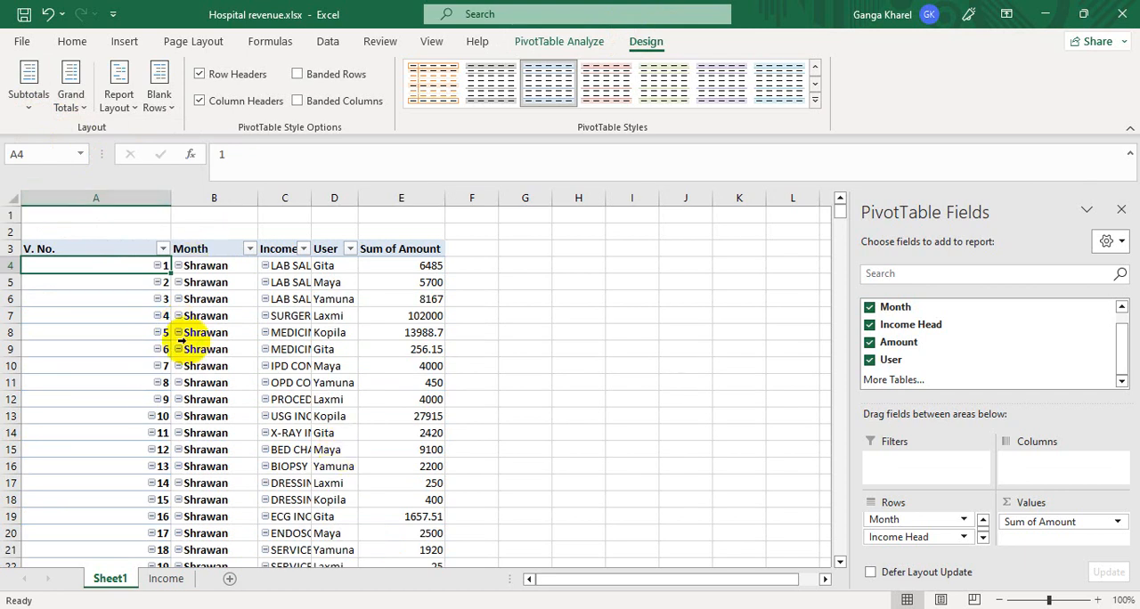
left_click(66, 107)
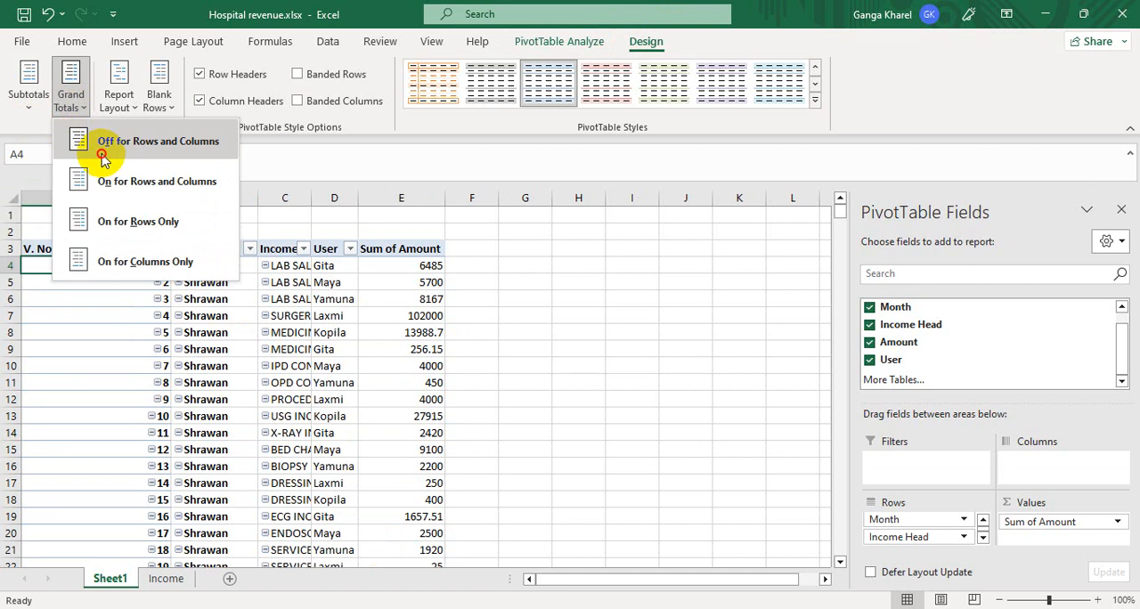
left_click(102, 151)
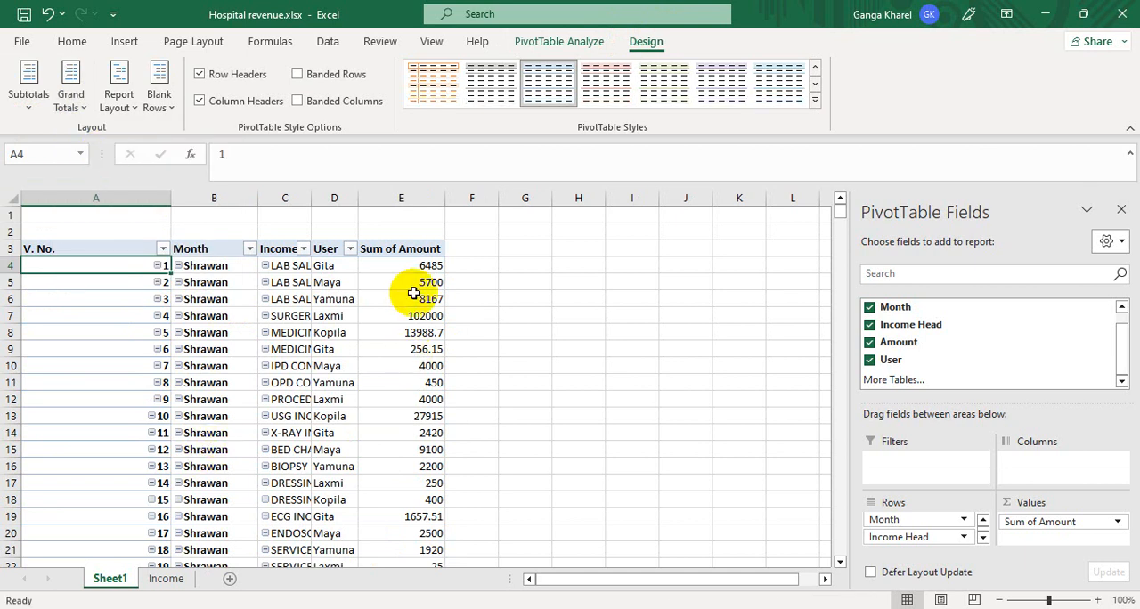
- Check the Sum of Amount column from the first voucher to the last and read its overall total
left_click(400, 268)
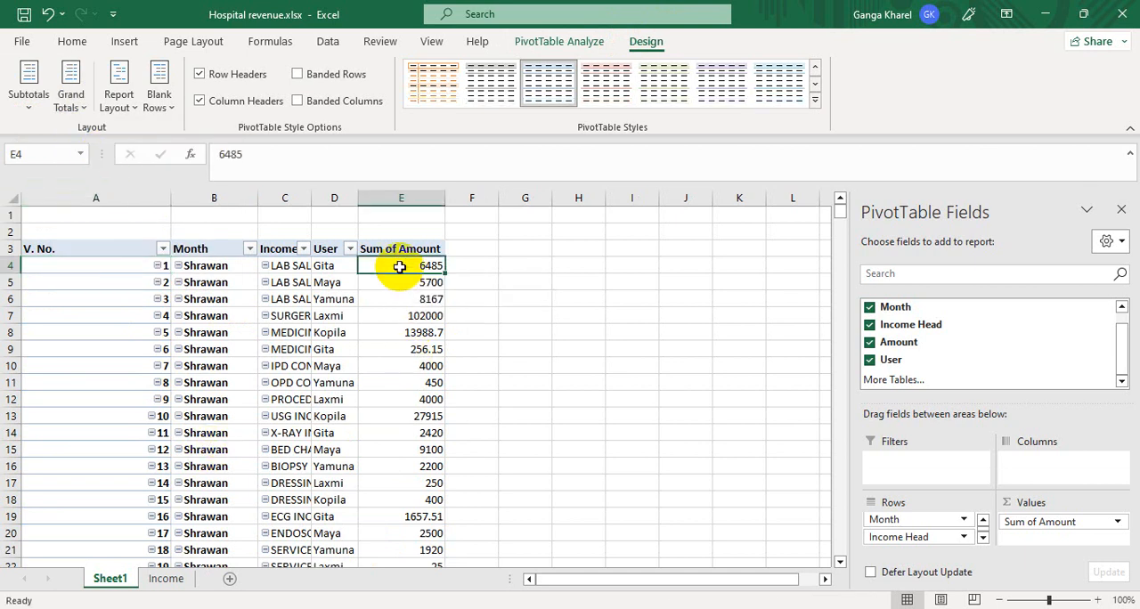
key("ctrl+shift+Down")
left_click(389, 547)
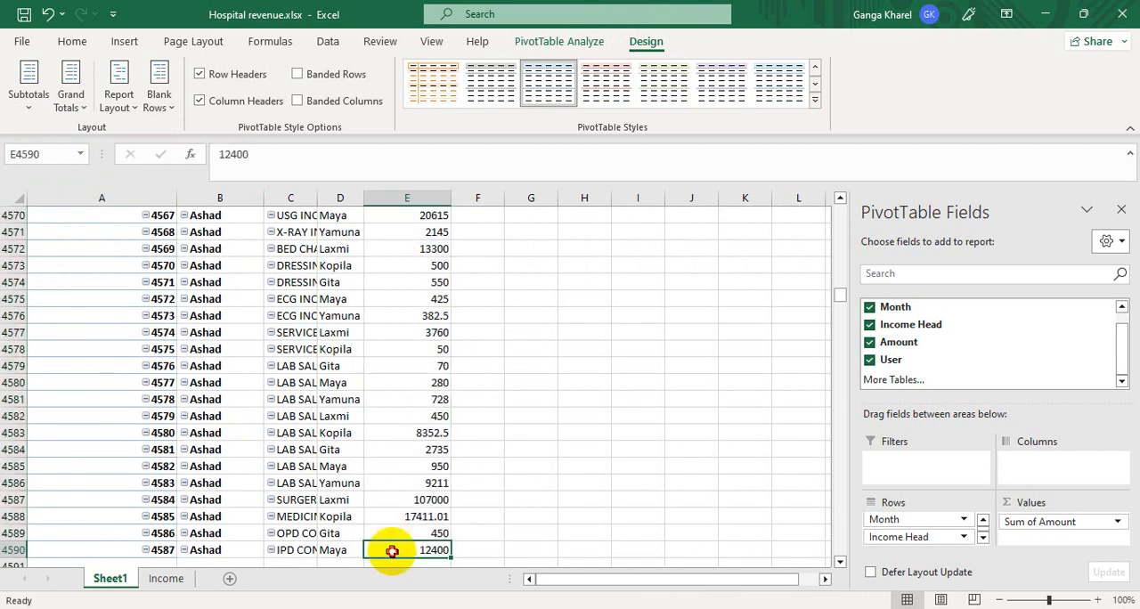
key("Down")
key("Down")
key("Down")
key("Up")
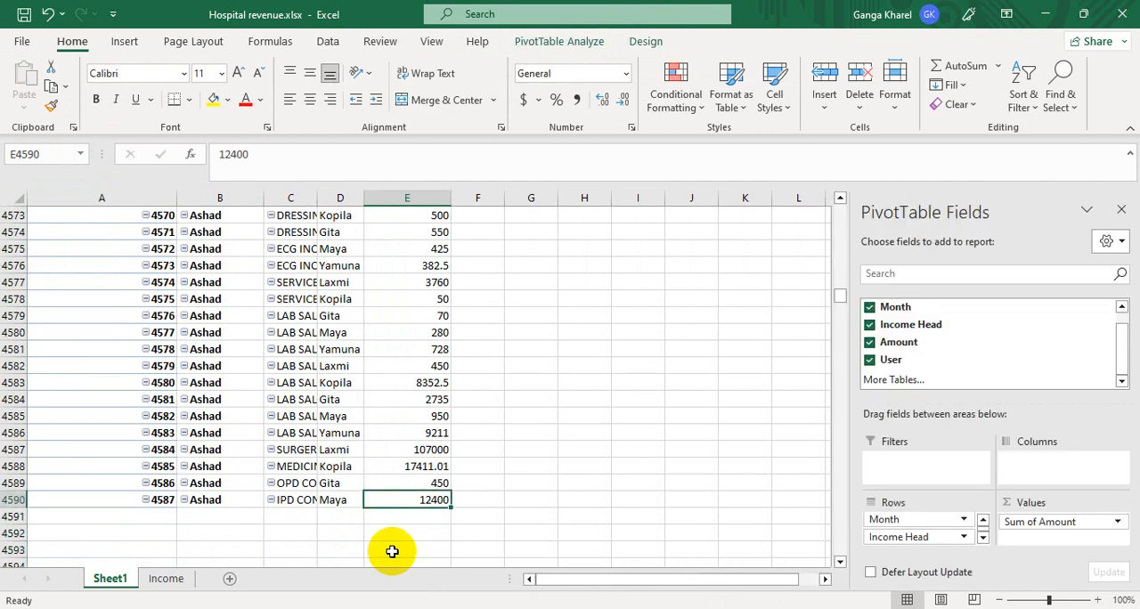
key("ctrl+shift+Up")
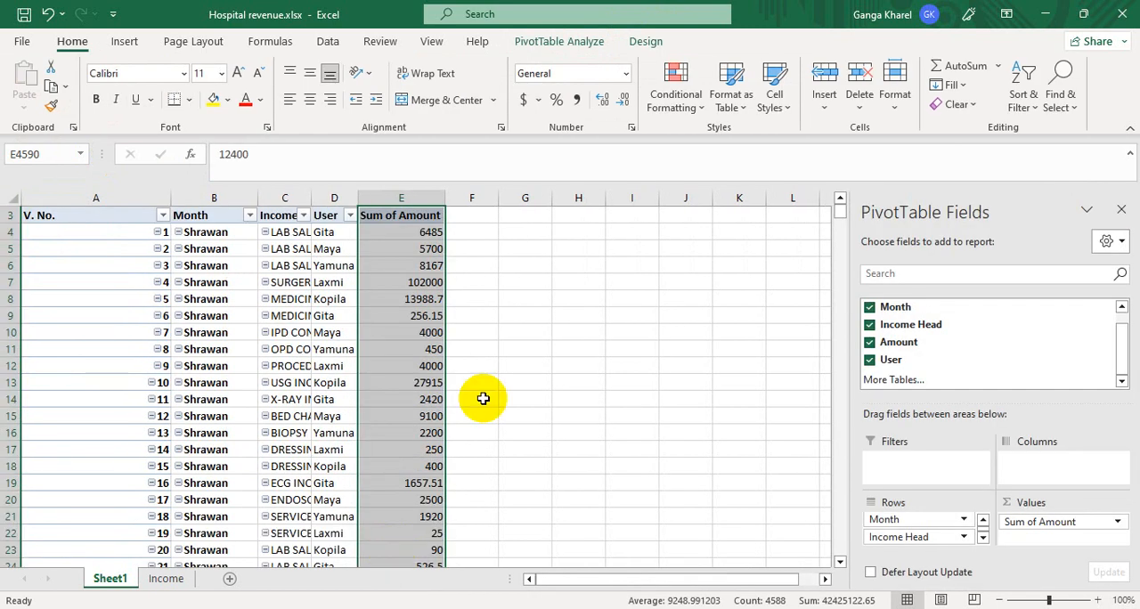
left_click(402, 246)
scroll(402, 246, "up", 1)
left_click(401, 246)
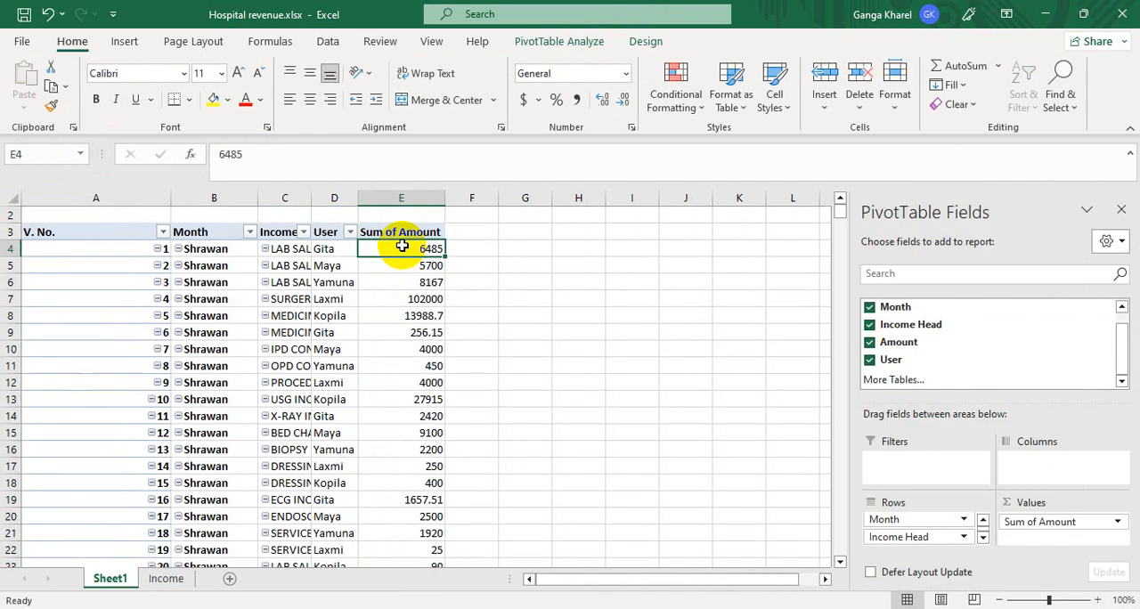
- Widen the Income Head column enough to show its full heading
key("ctrl+Left")
key("Right")
key("Right")
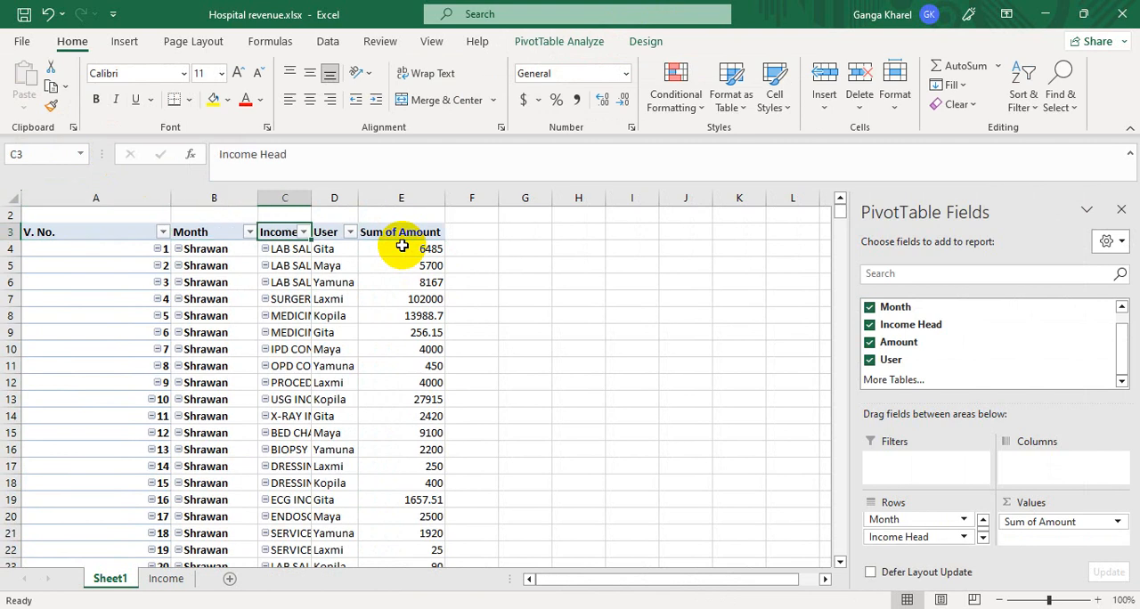
key("Right")
key("Right")
key("Left")
key("Left")
key("Left")
key("Right")
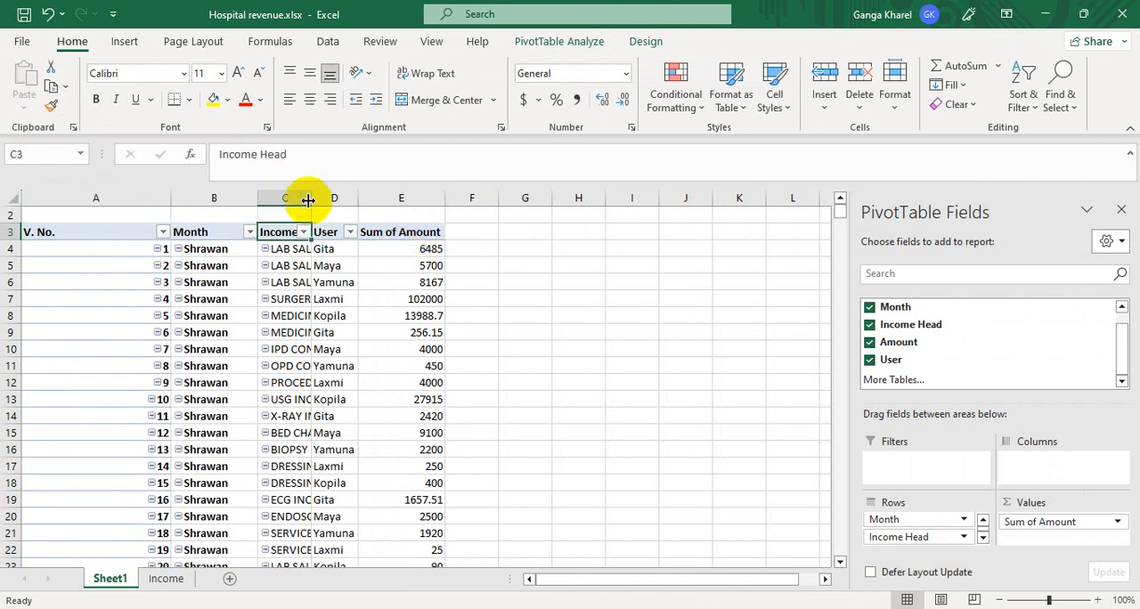
left_click_drag(309, 199, 374, 204)
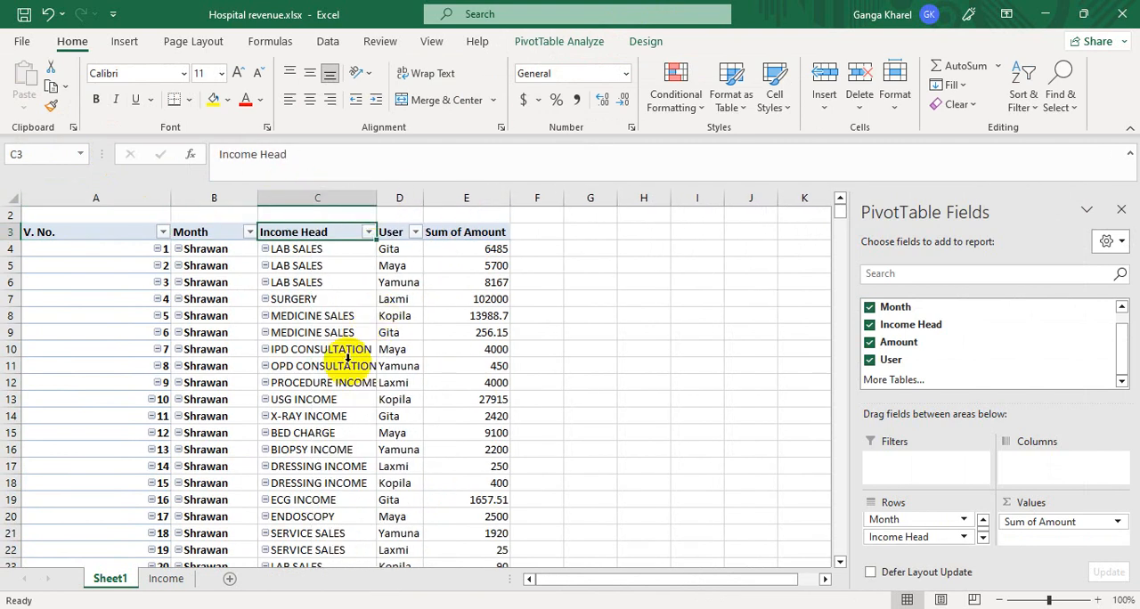
- Widen the Income Head column further so the longest entries, such as PROCEDURE INCOME, fit with room to spare
left_click(336, 307)
key("Down")
key("Down")
key("Down")
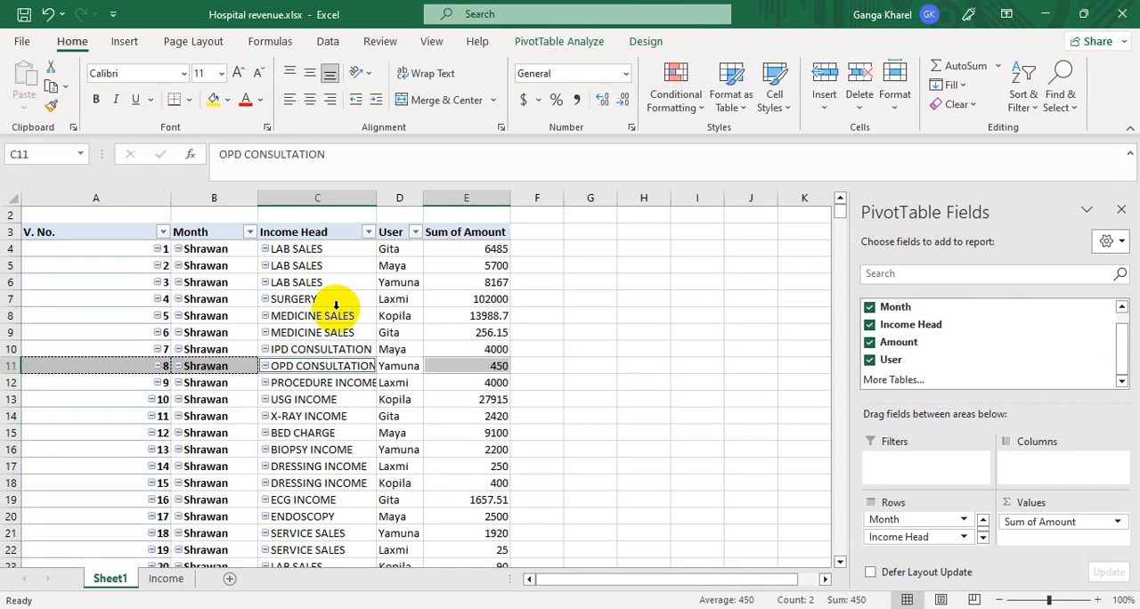
key("Up")
key("Up")
key("Up")
key("Up")
key("Up")
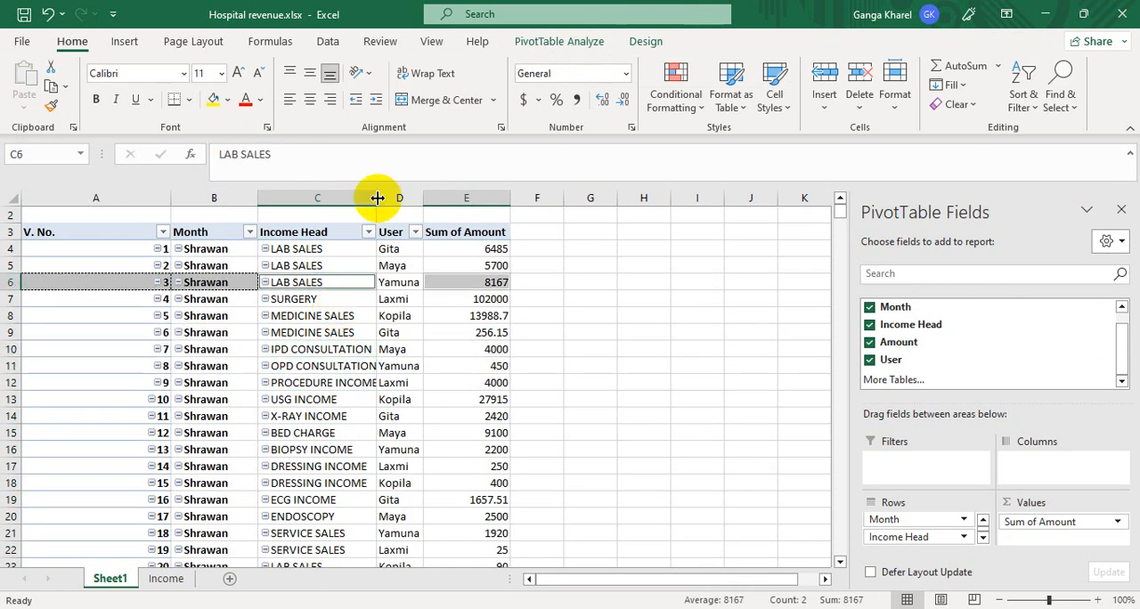
left_click_drag(378, 197, 410, 206)
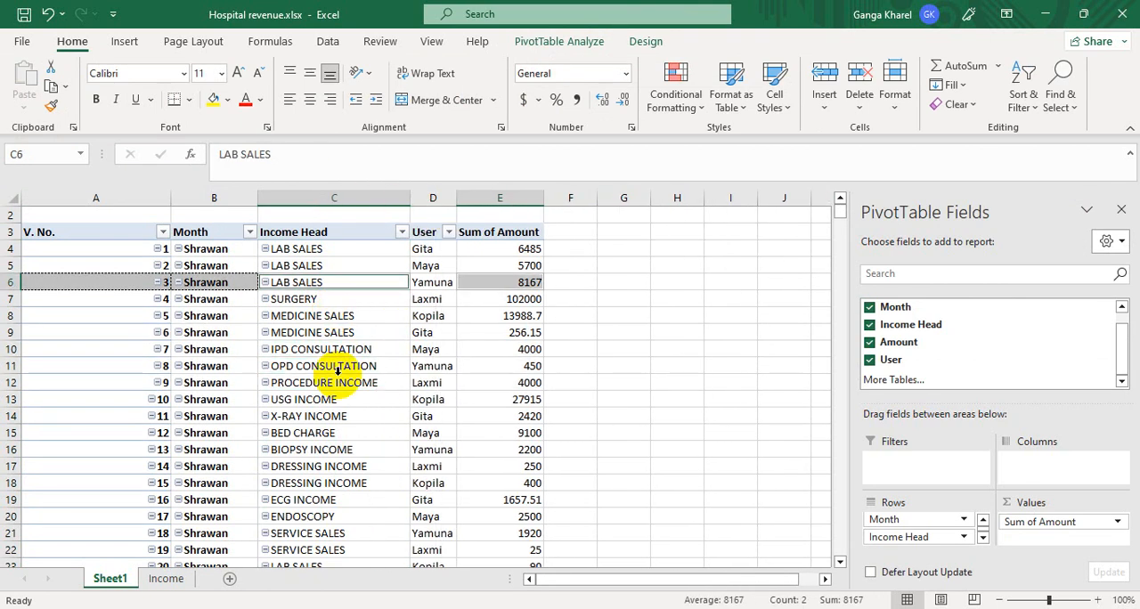
- Examine the income head listed for each of the first vouchers in the PivotTable
left_click(334, 373)
key("Down")
key("Down")
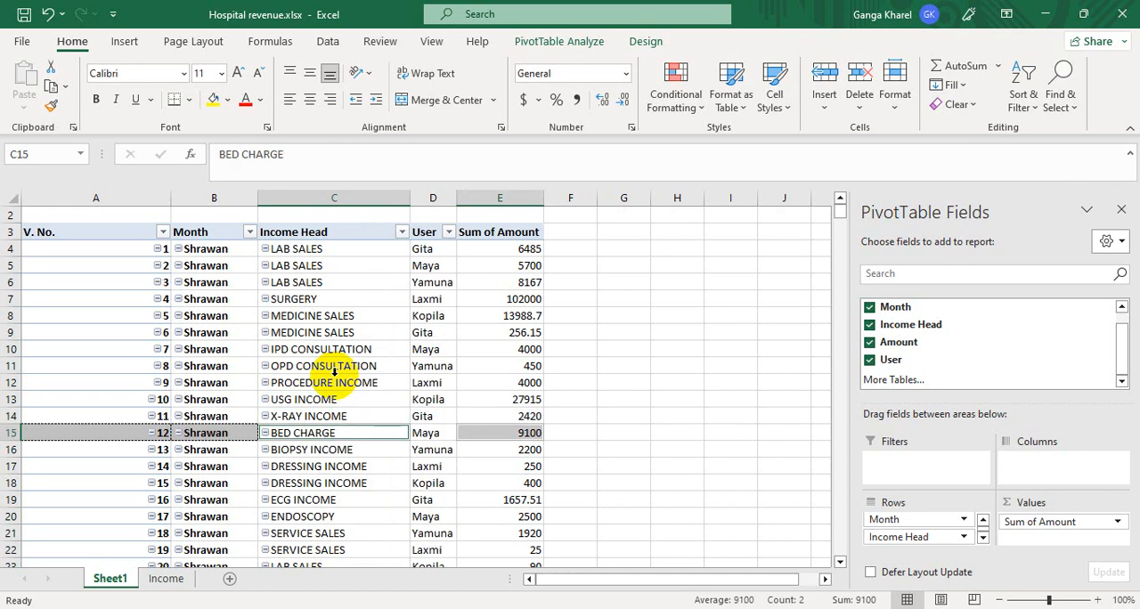
key("Up")
key("Up")
key("Up")
key("Up")
key("Up")
key("Up")
key("Up")
key("Up")
key("Up")
key("Up")
key("Up")
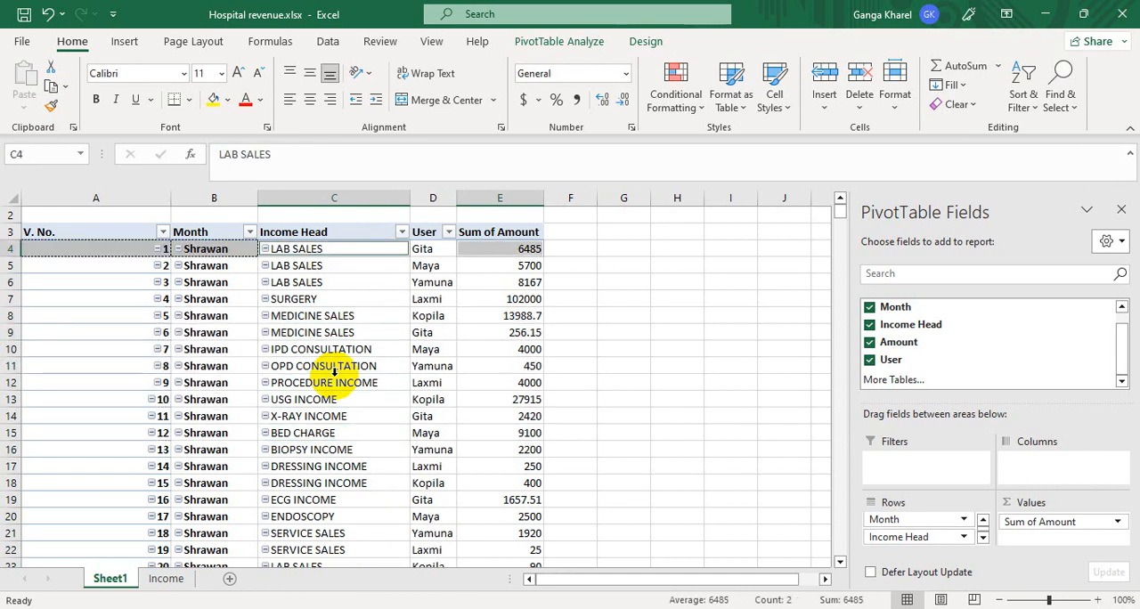
key("Down")
key("Down")
key("Down")
key("Down")
key("Down")
key("Down")
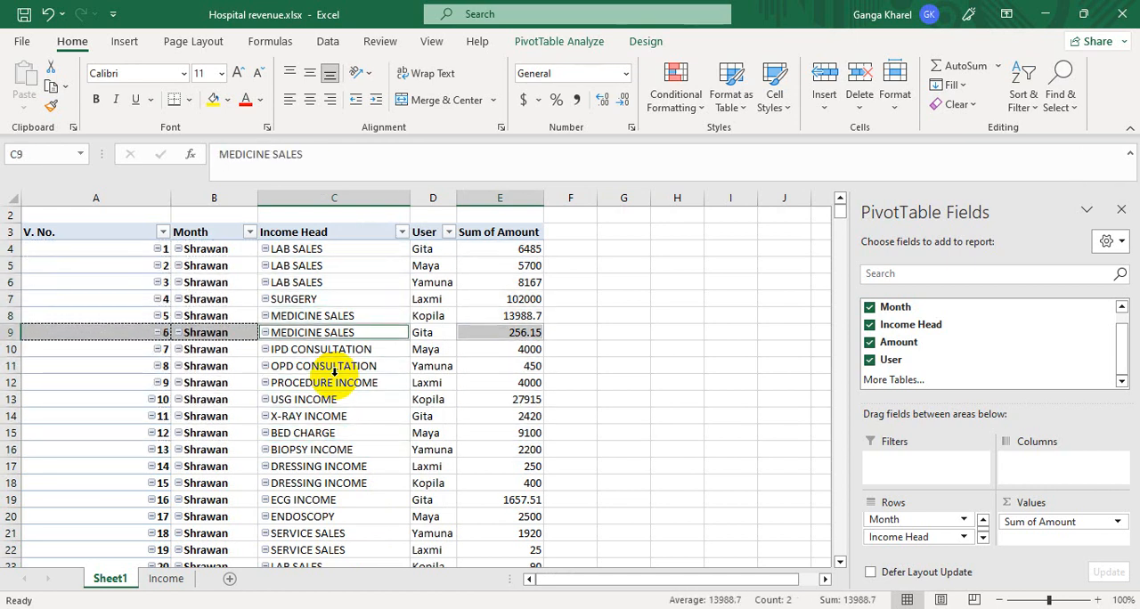
key("Up")
key("Up")
key("Up")
key("Up")
key("Up")
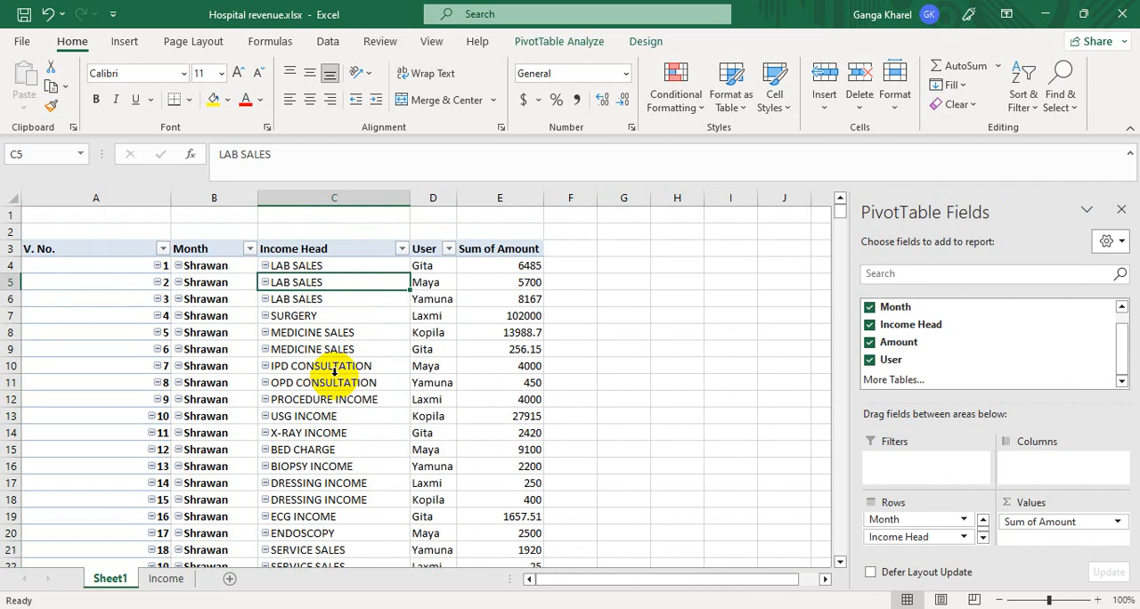
- Look through the voucher amounts in the Sum of Amount column, and select the whole column to check its total
left_click(522, 315)
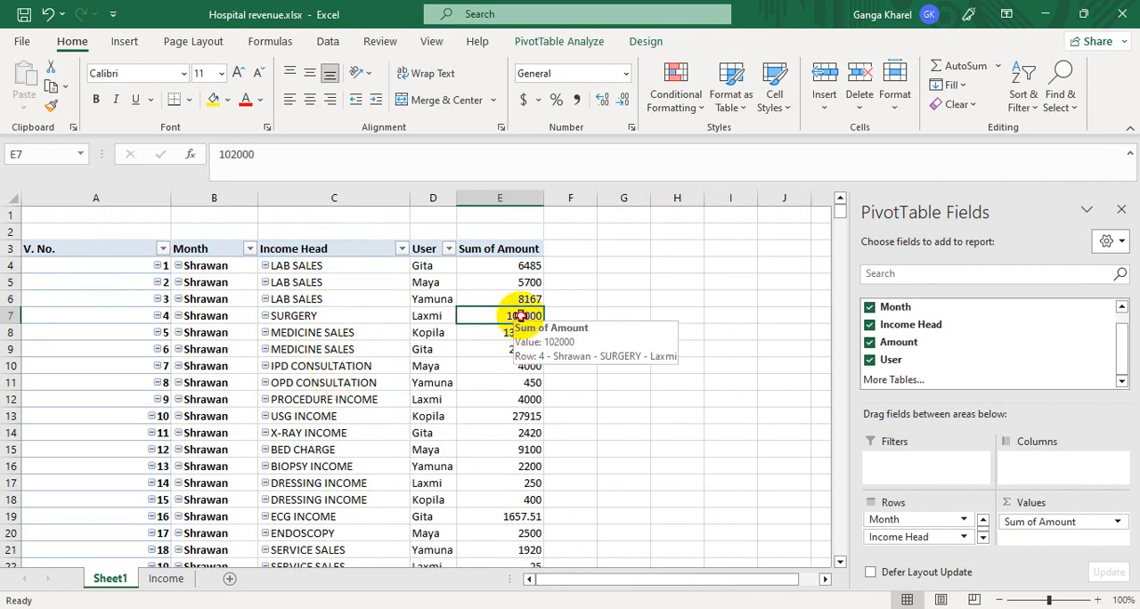
key("Down")
key("Down")
key("Down")
key("Down")
key("Down")
key("Down")
key("Down")
key("Down")
key("Down")
key("Down")
key("Down")
key("Down")
key("Down")
key("Down")
key("Down")
key("Down")
key("Down")
key("Down")
key("Down")
key("Down")
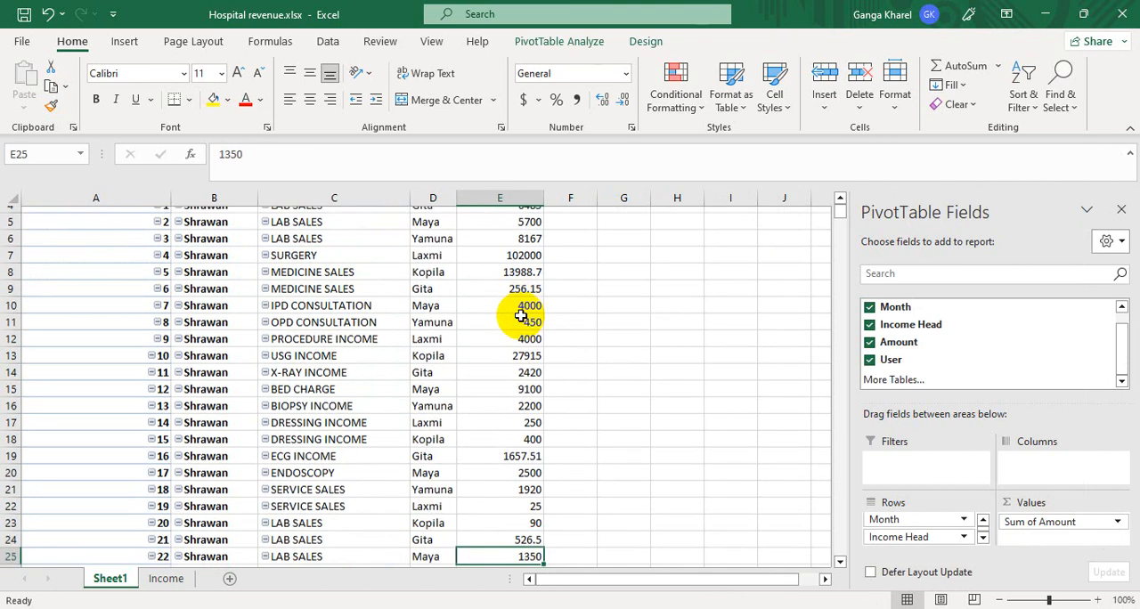
key("Down")
key("Down")
key("Down")
key("Down")
key("Down")
key("Down")
key("Down")
key("Down")
key("Down")
key("Down")
key("Down")
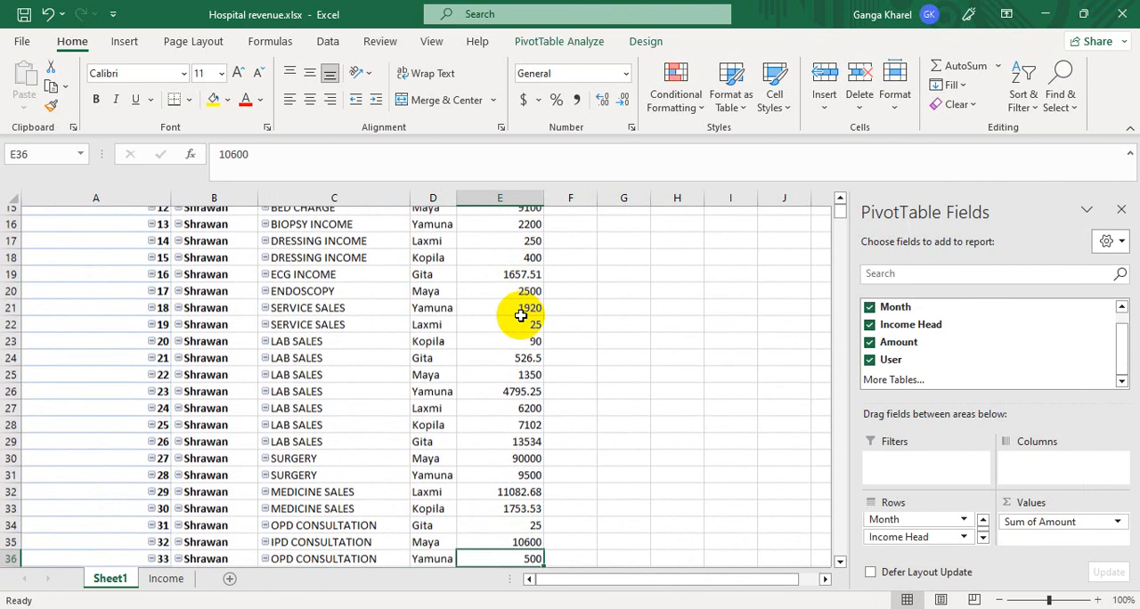
scroll(442, 306, "up", 6)
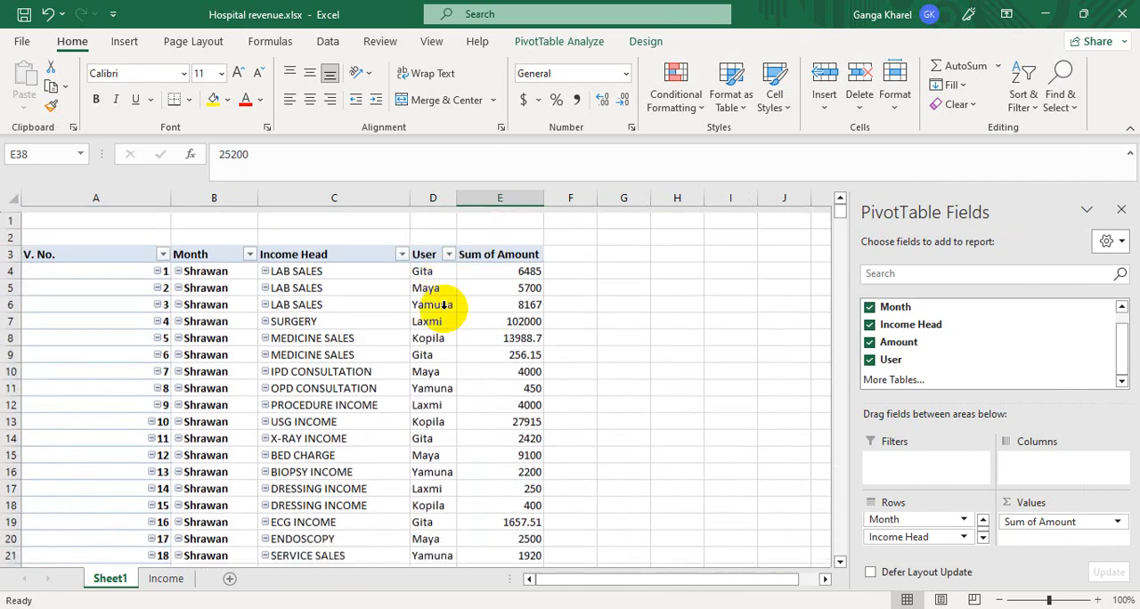
left_click(503, 197)
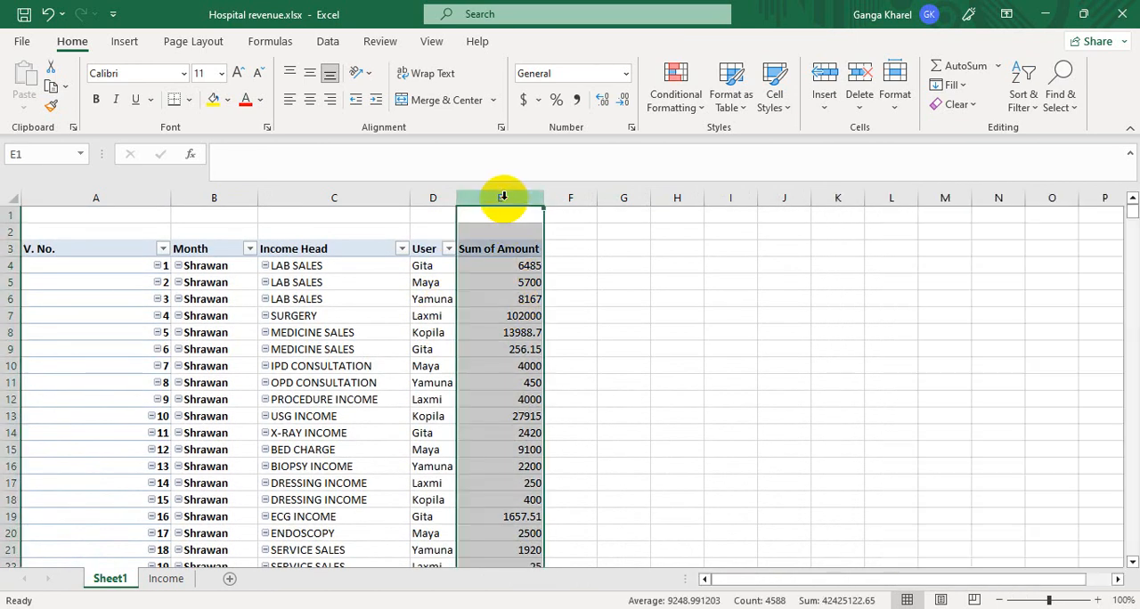
left_click(264, 608)
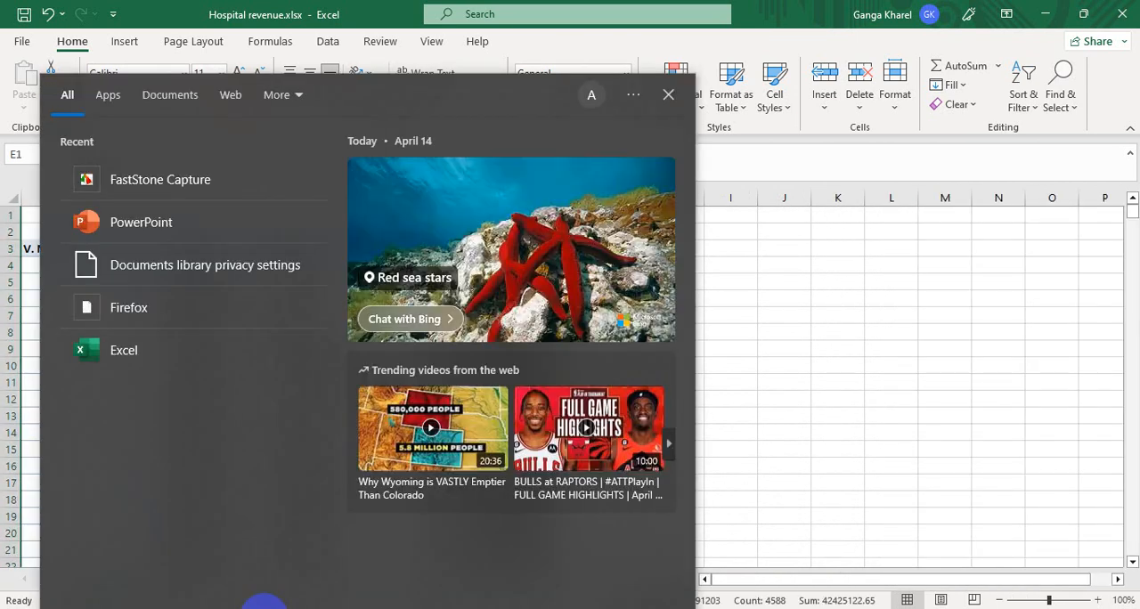
left_click(834, 377)
left_click(837, 382)
left_click(515, 349)
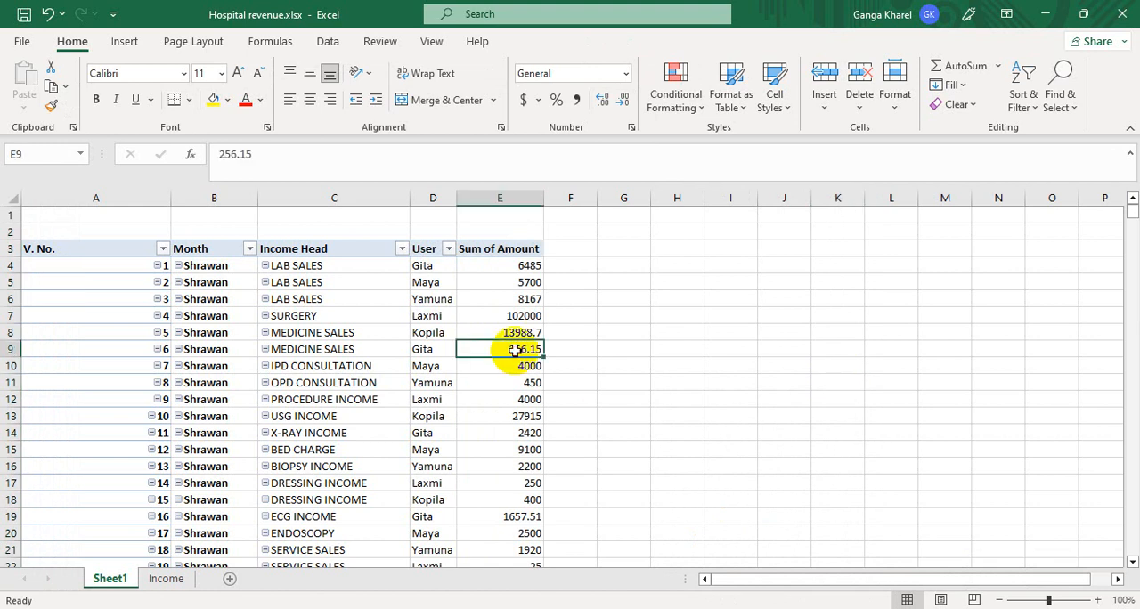